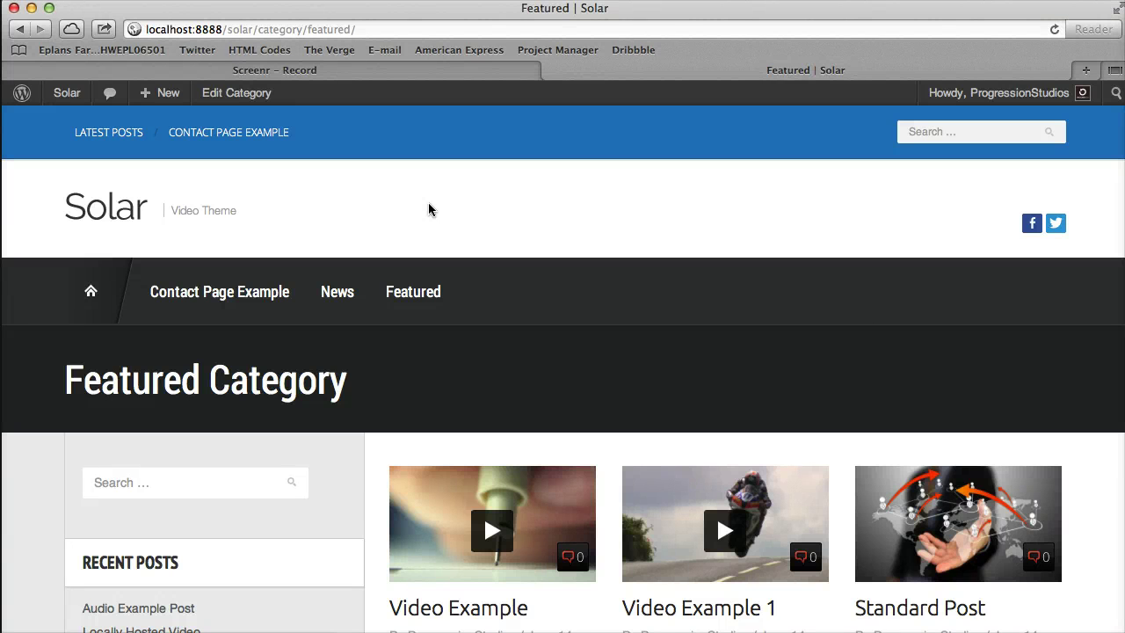
Review the posts shown on the site's Featured and News category pages.
scroll(602, 309, "down", 5)
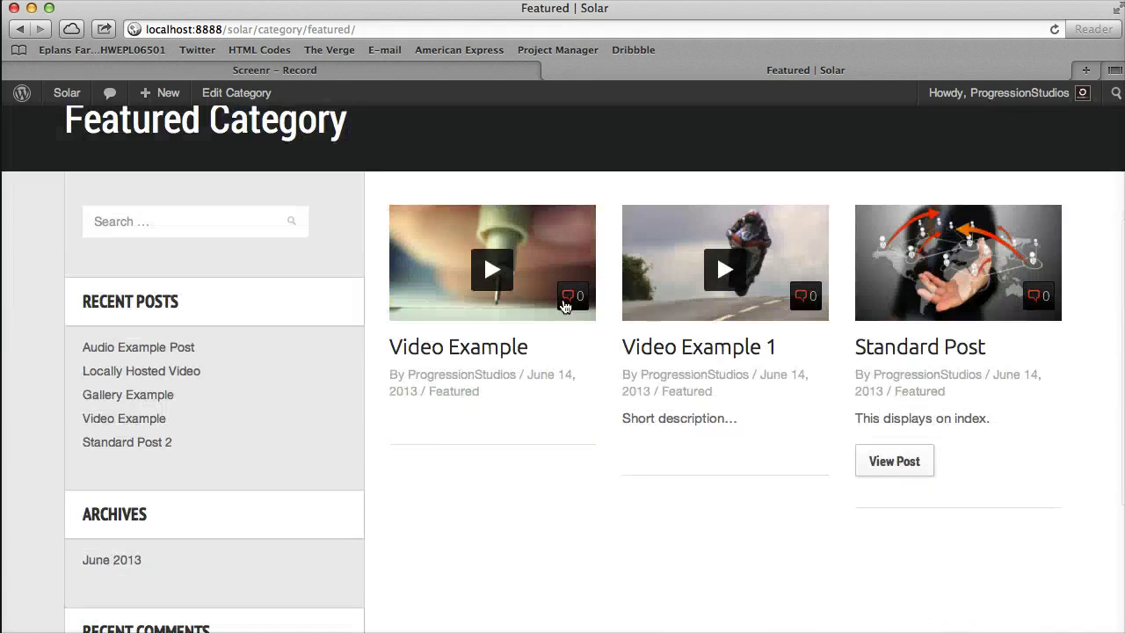
scroll(428, 315, "up", 5)
left_click(928, 131)
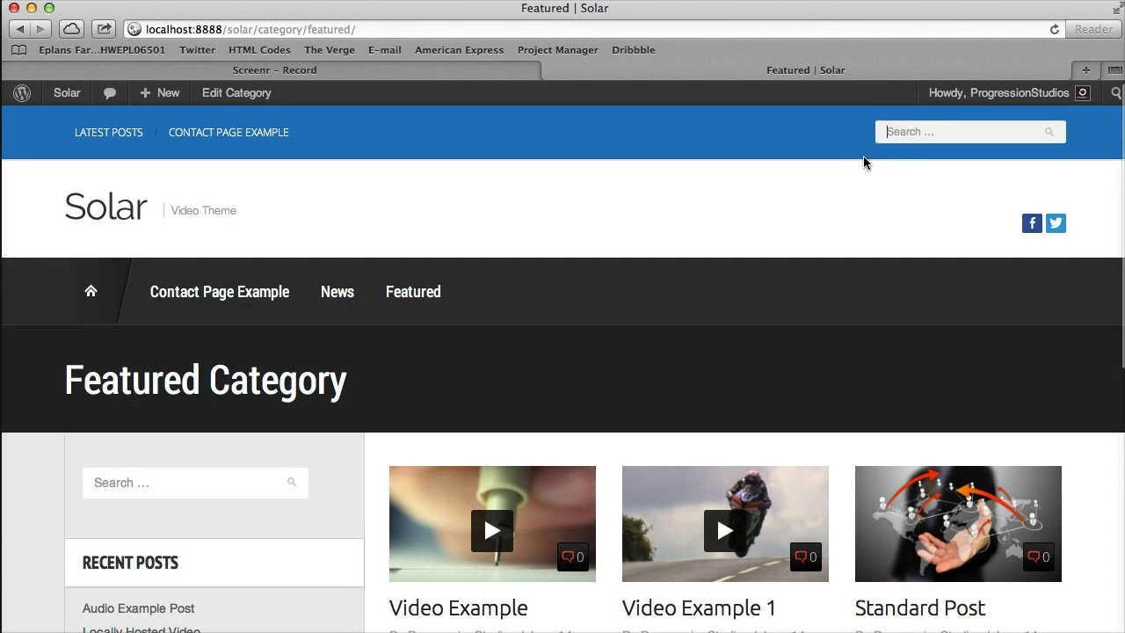
left_click(343, 292)
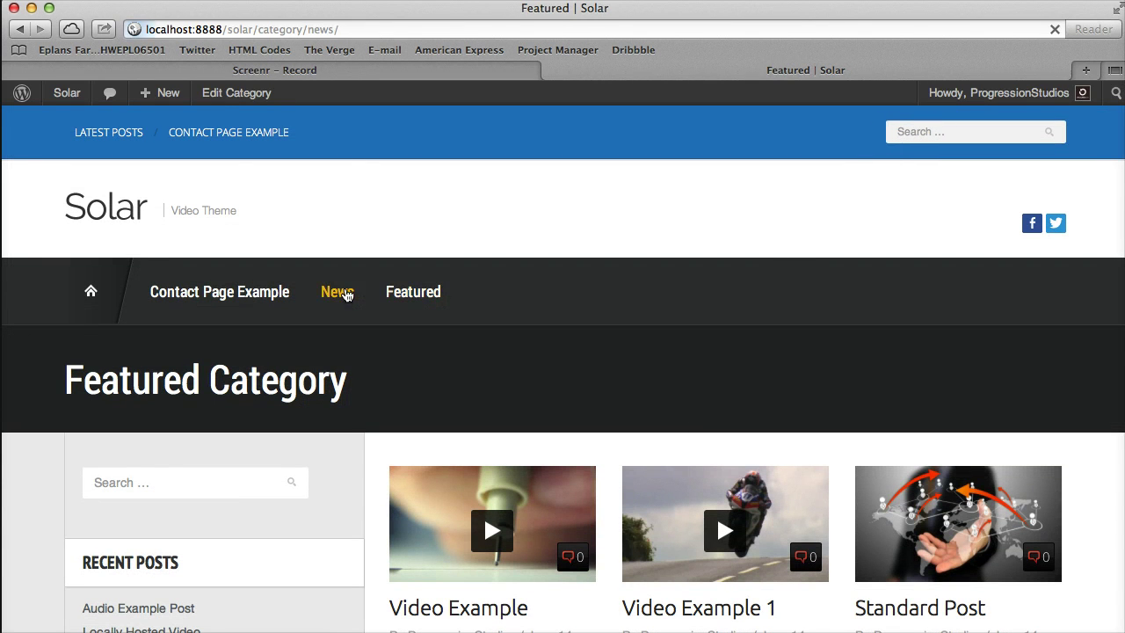
scroll(492, 347, "down", 3)
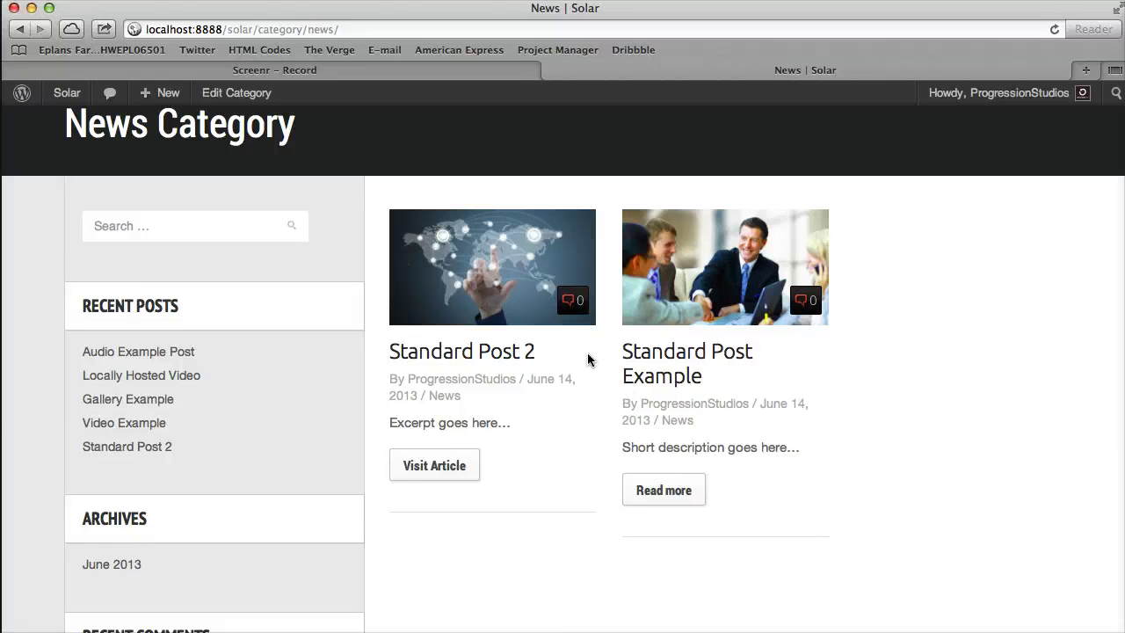
scroll(592, 359, "up", 3)
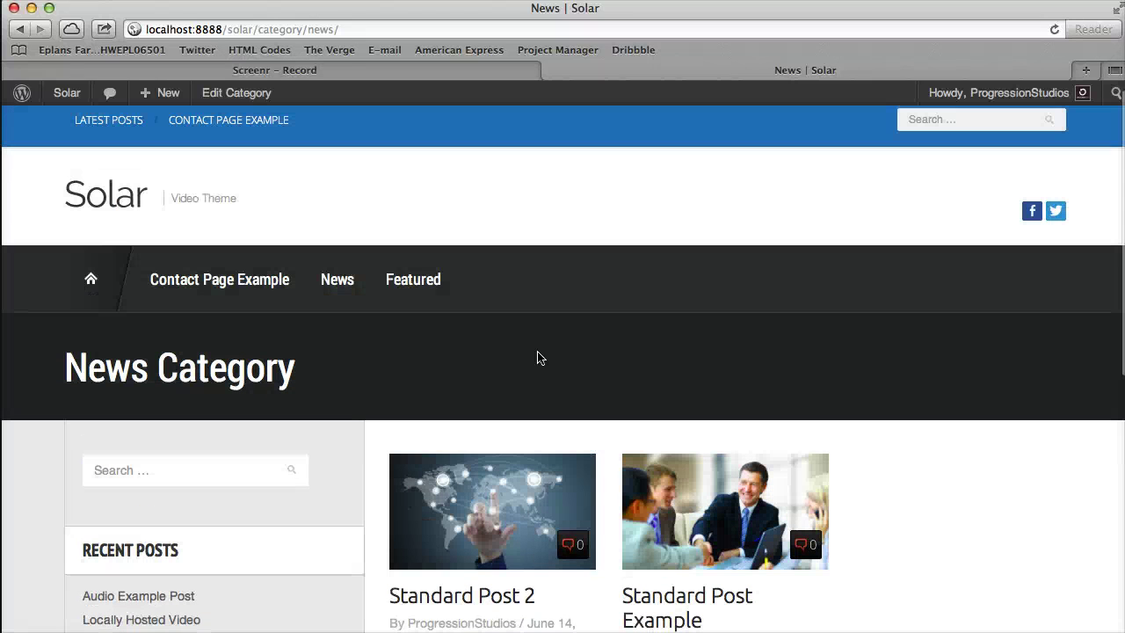
left_click(419, 291)
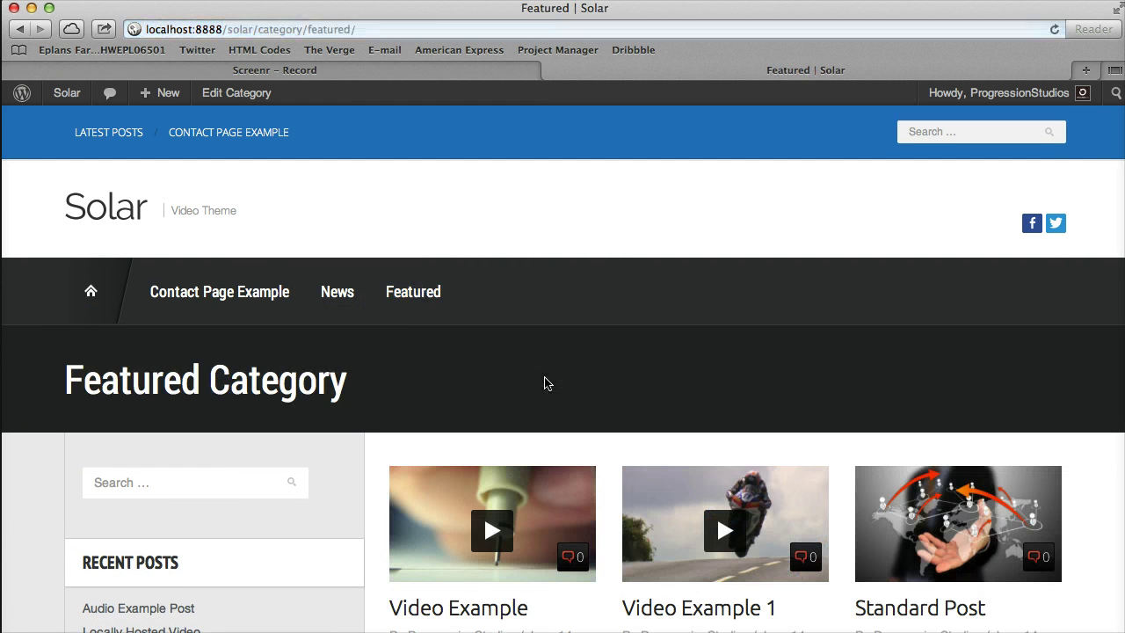
scroll(465, 404, "down", 3)
scroll(467, 393, "up", 3)
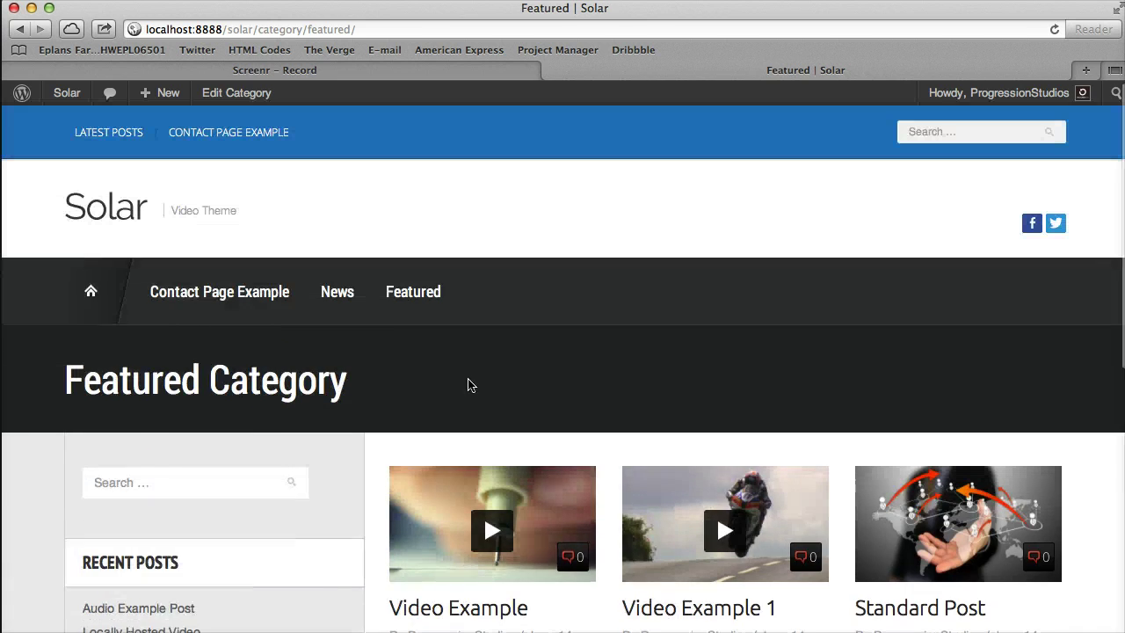
left_click(355, 302)
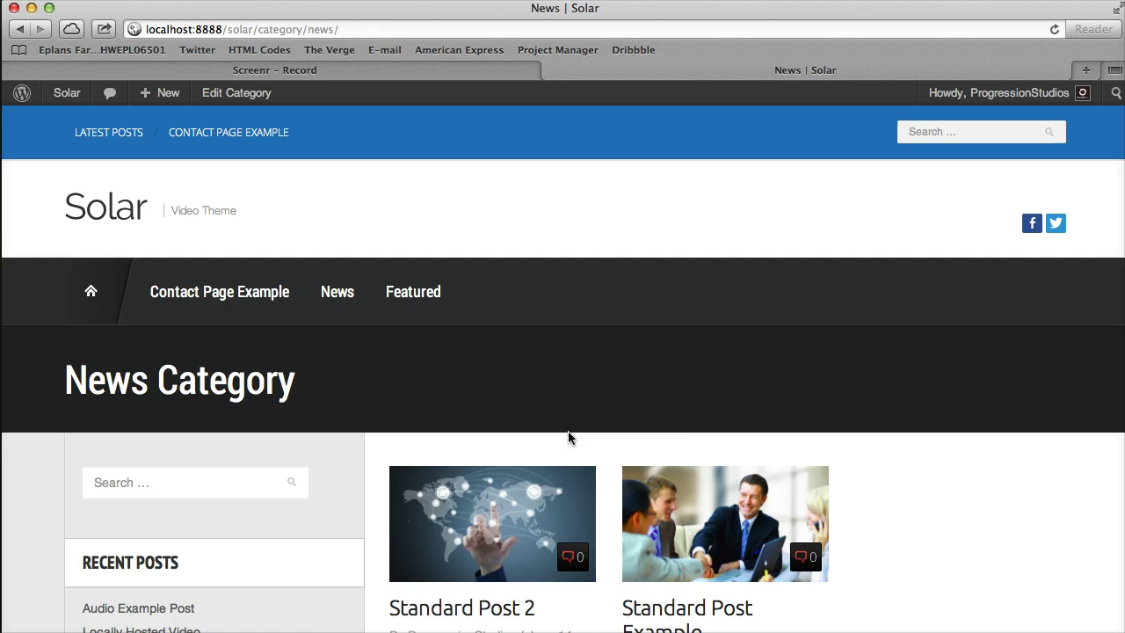
scroll(567, 437, "down", 2)
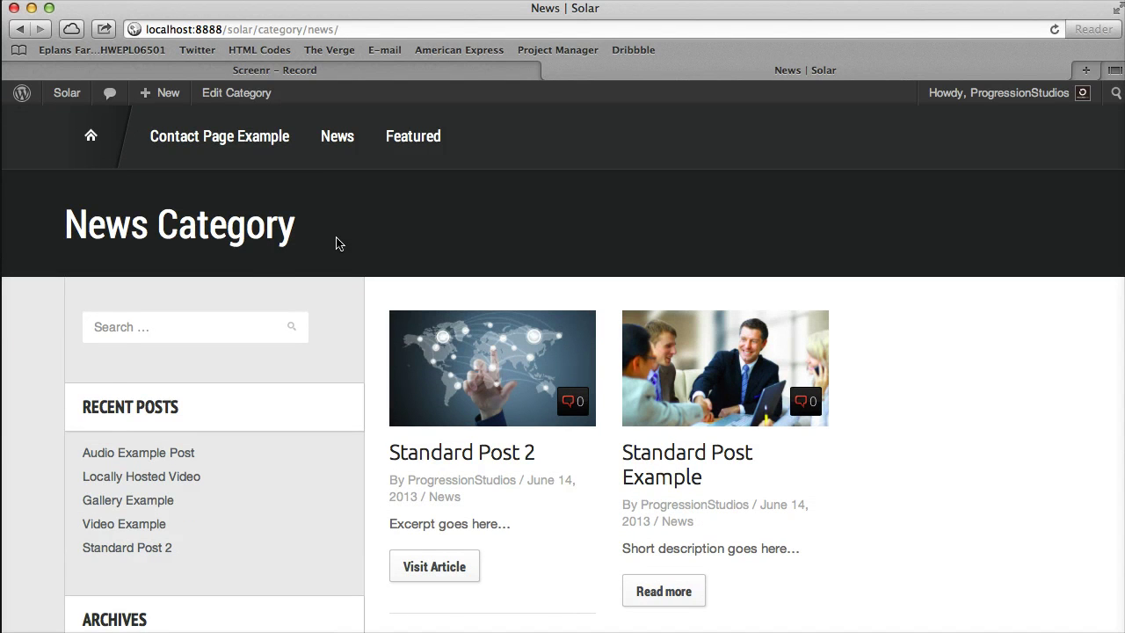
scroll(336, 240, "up", 2)
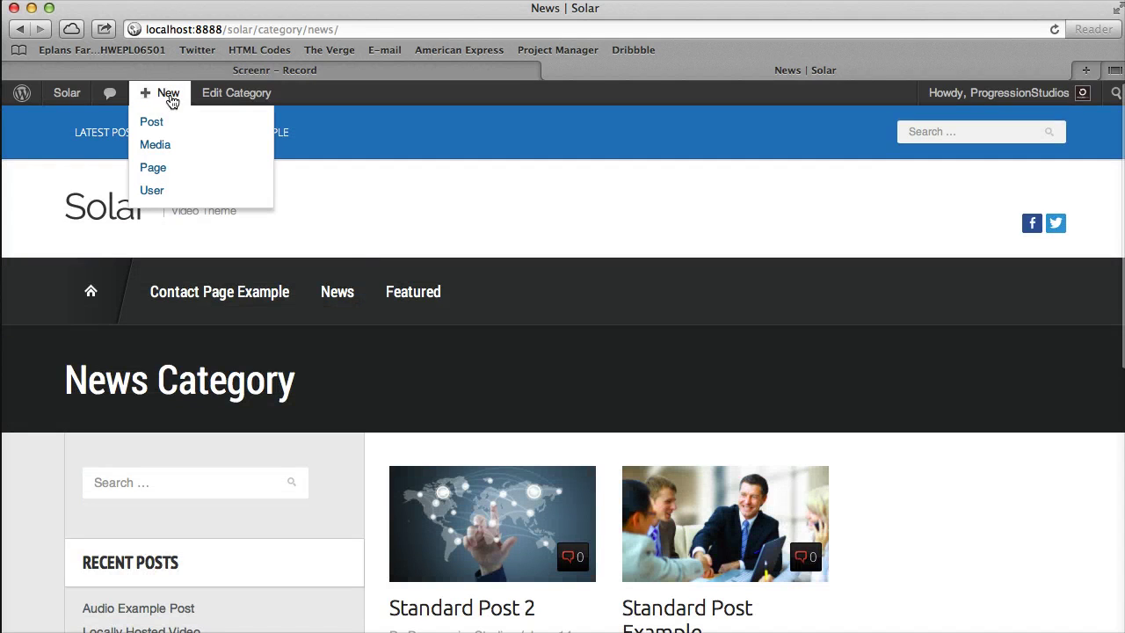
Create a new page titled "Multiple Category Blog Page".
left_click(169, 93)
mouse_move(52, 286)
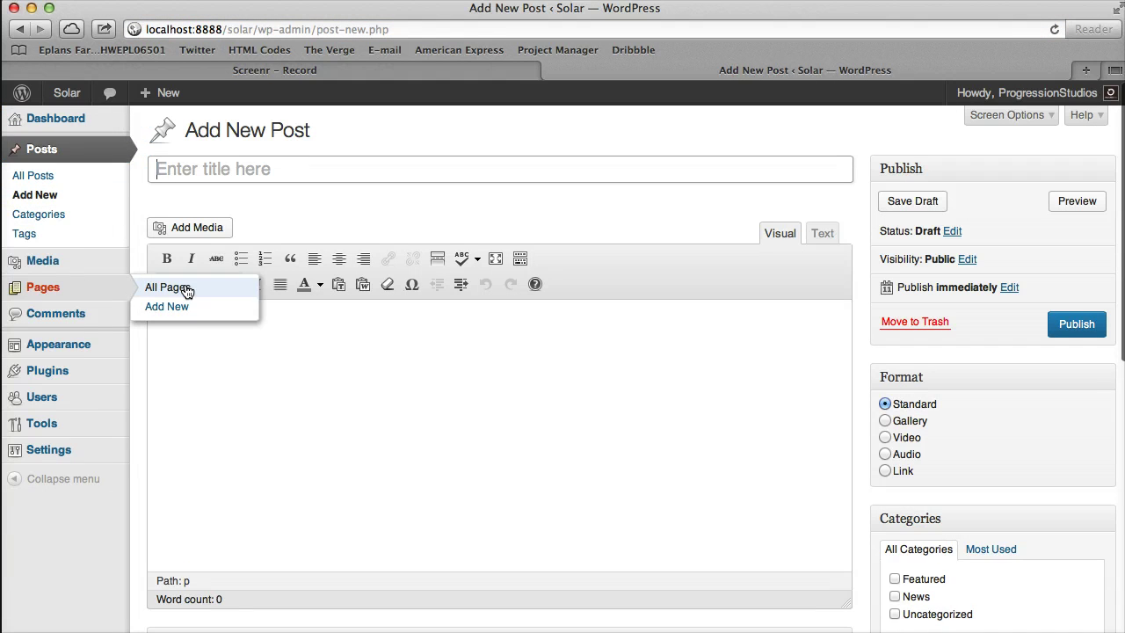
left_click(188, 306)
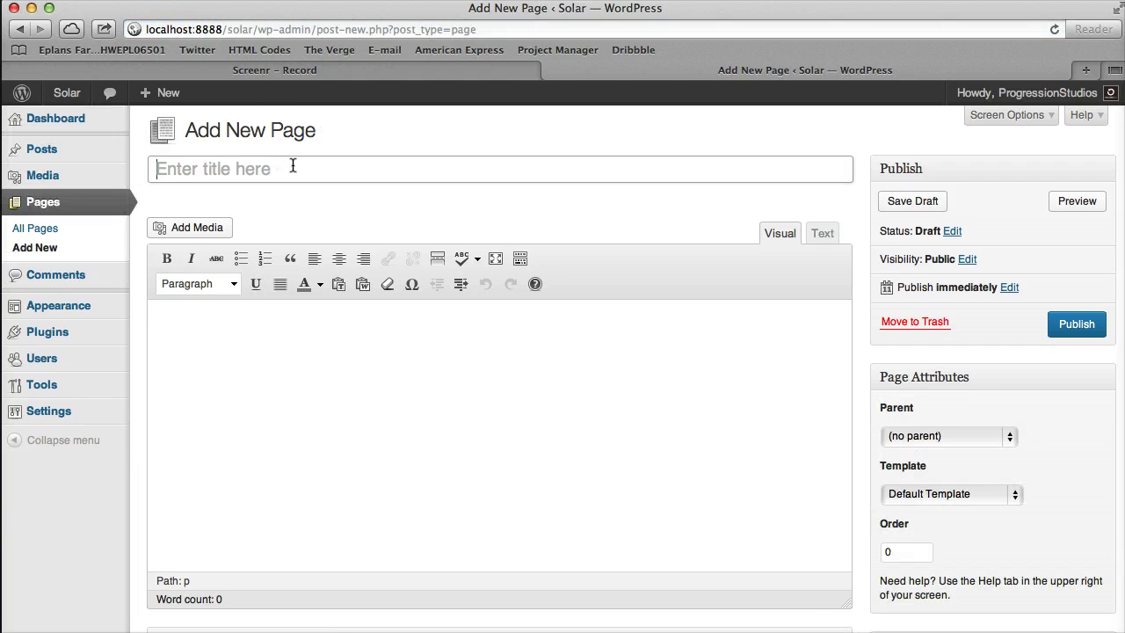
left_click(292, 167)
type("Mul")
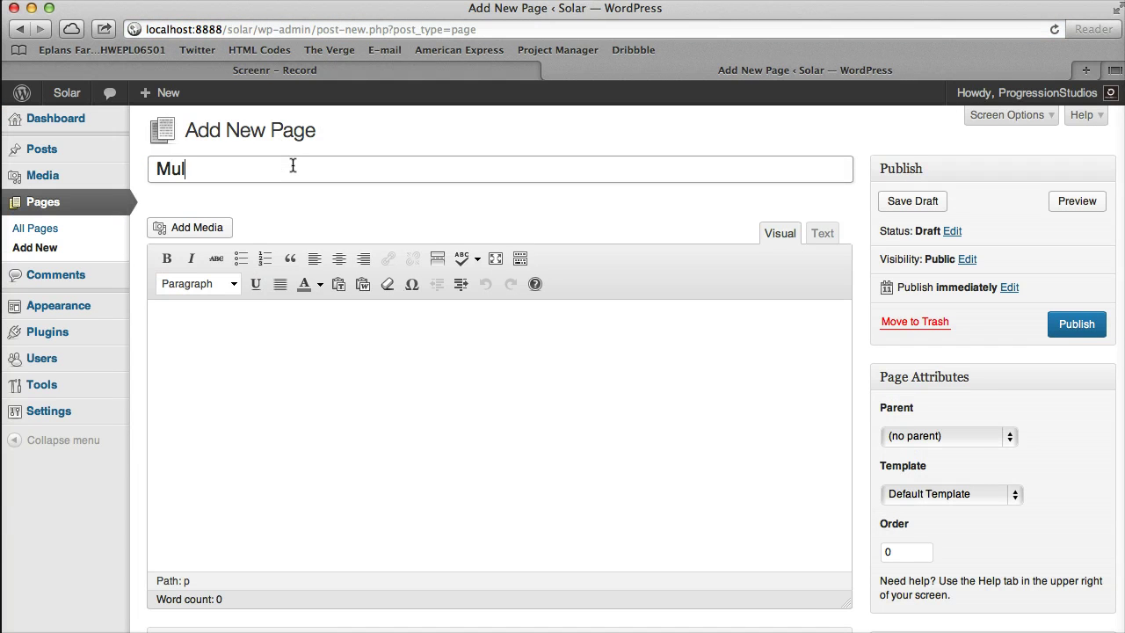
type("tiple Category Blog Page")
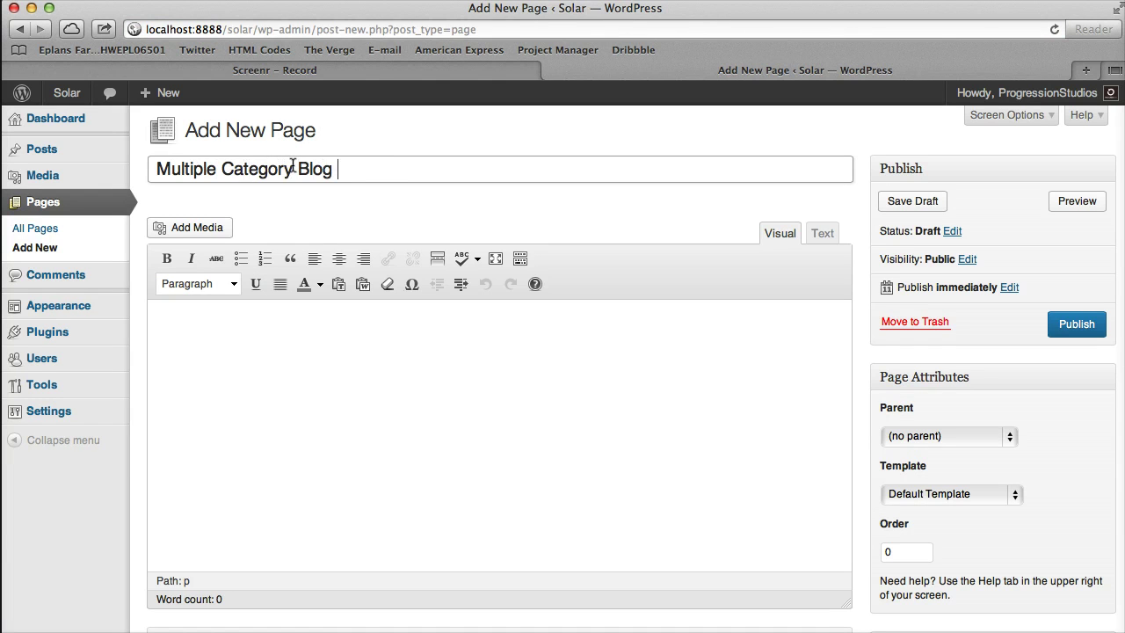
left_click(461, 362)
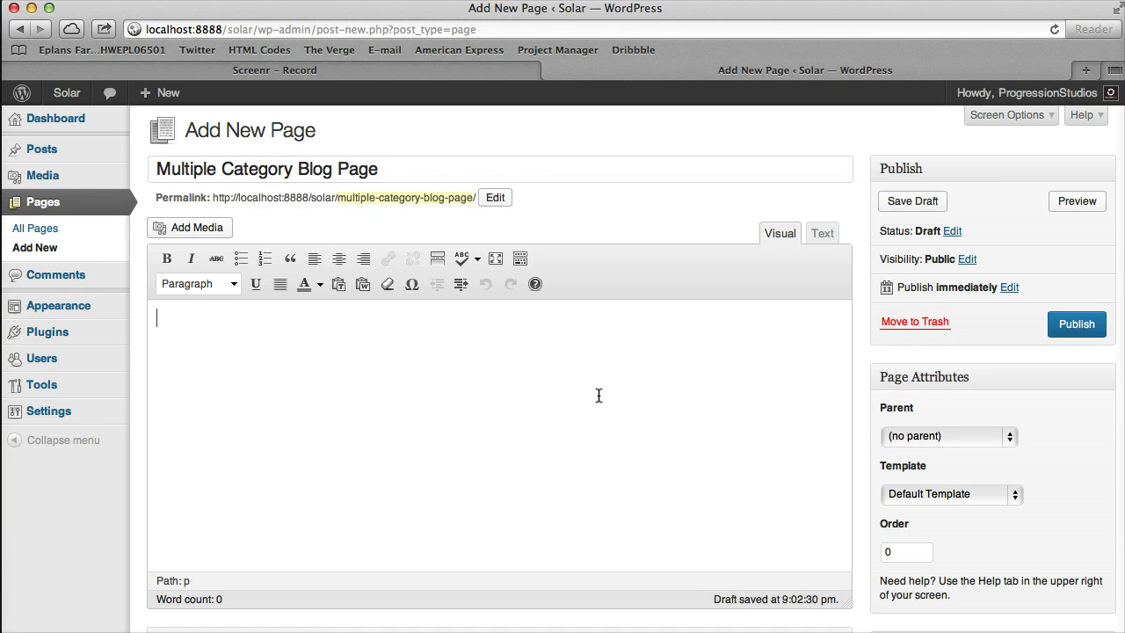
Assign the Blog 2 Column template to the new page and publish it.
left_click(995, 495)
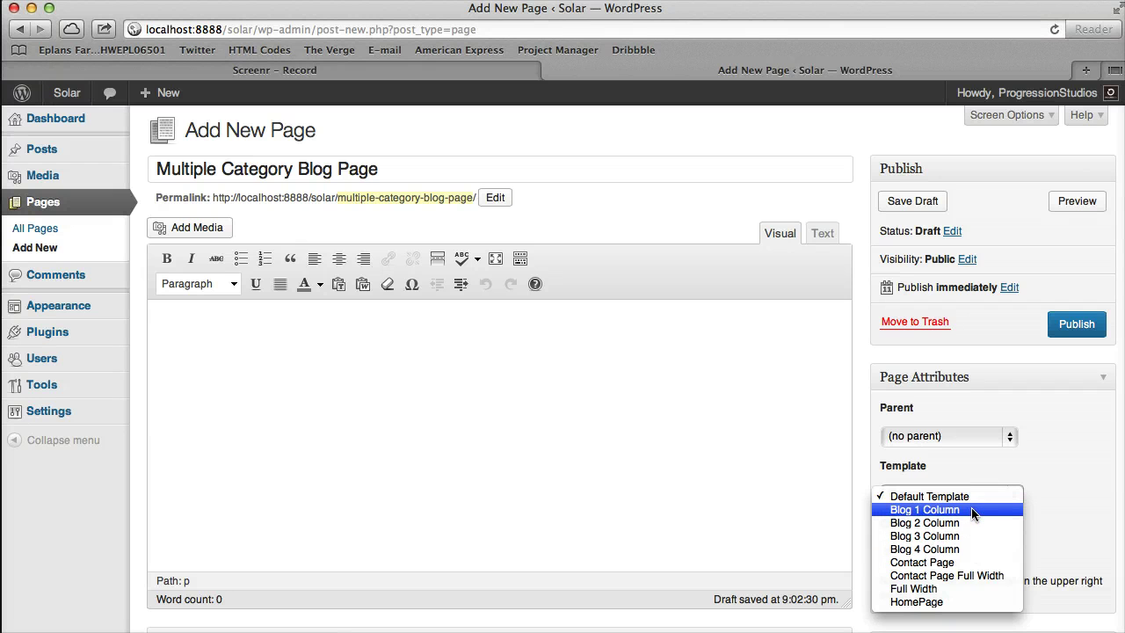
left_click(971, 509)
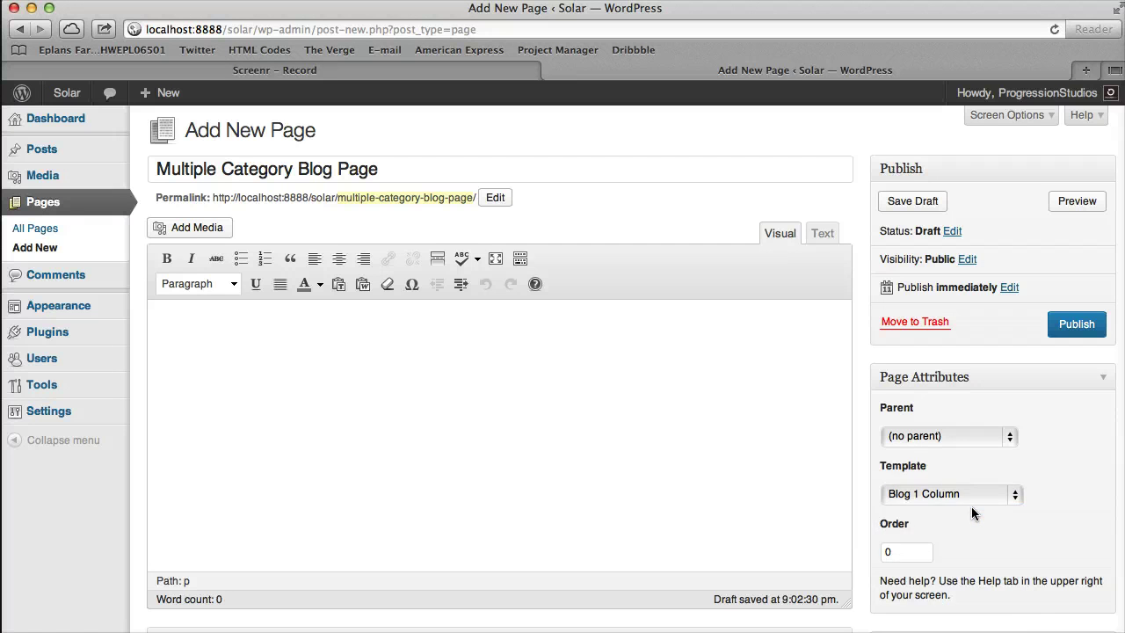
left_click(971, 506)
left_click(971, 507)
scroll(665, 414, "down", 5)
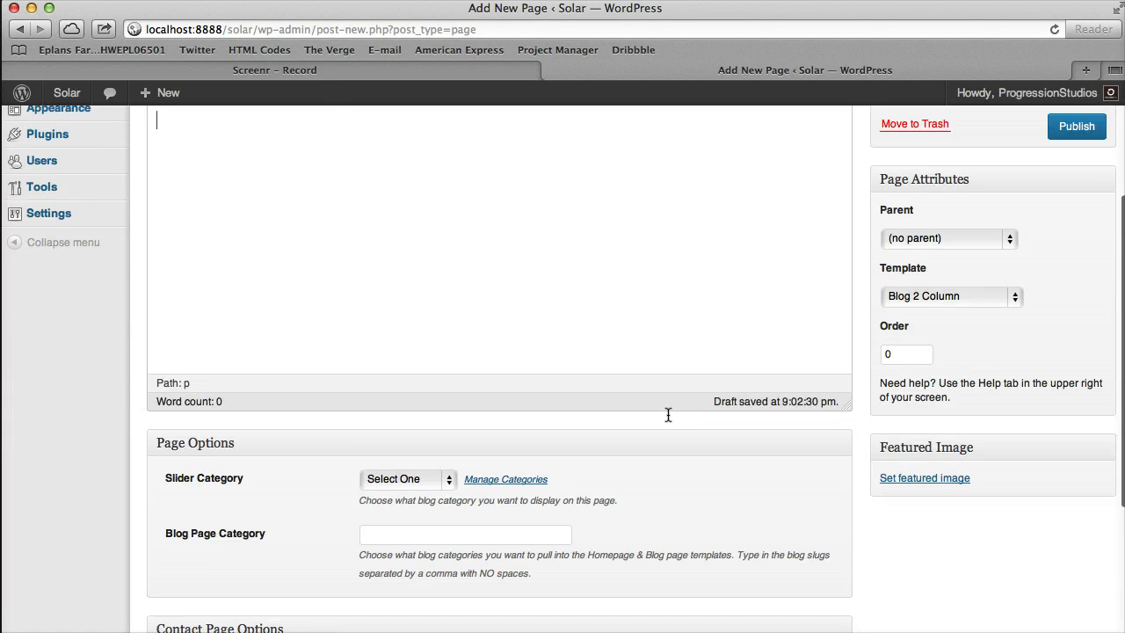
scroll(668, 411, "up", 5)
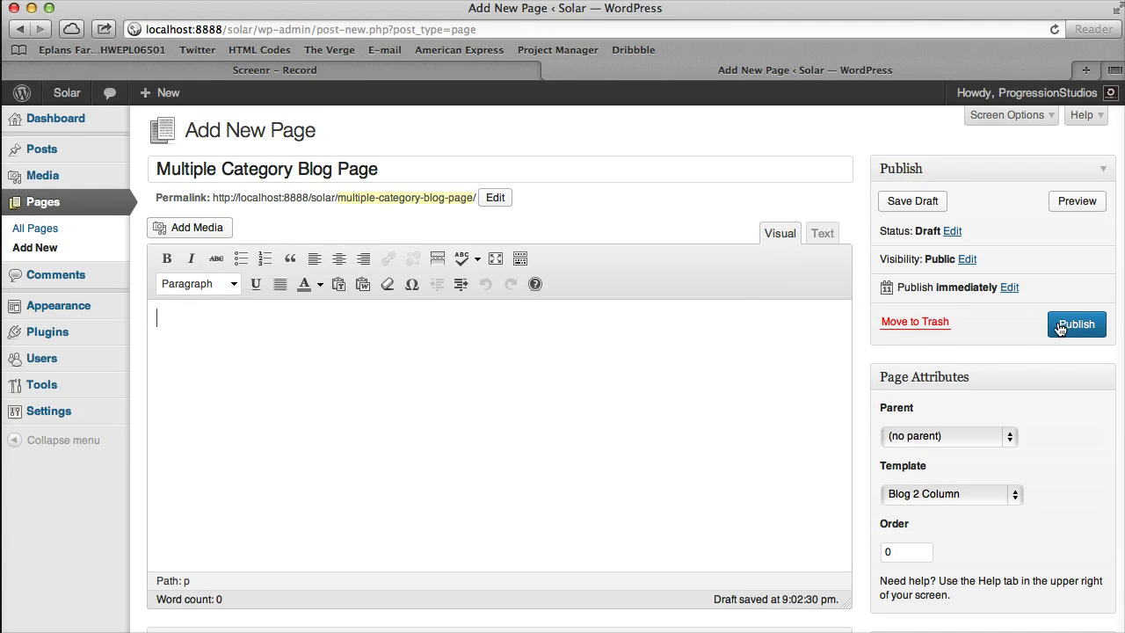
left_click(1060, 328)
Open the published page in a new tab and check its blog content area.
right_click(565, 249)
left_click(650, 269)
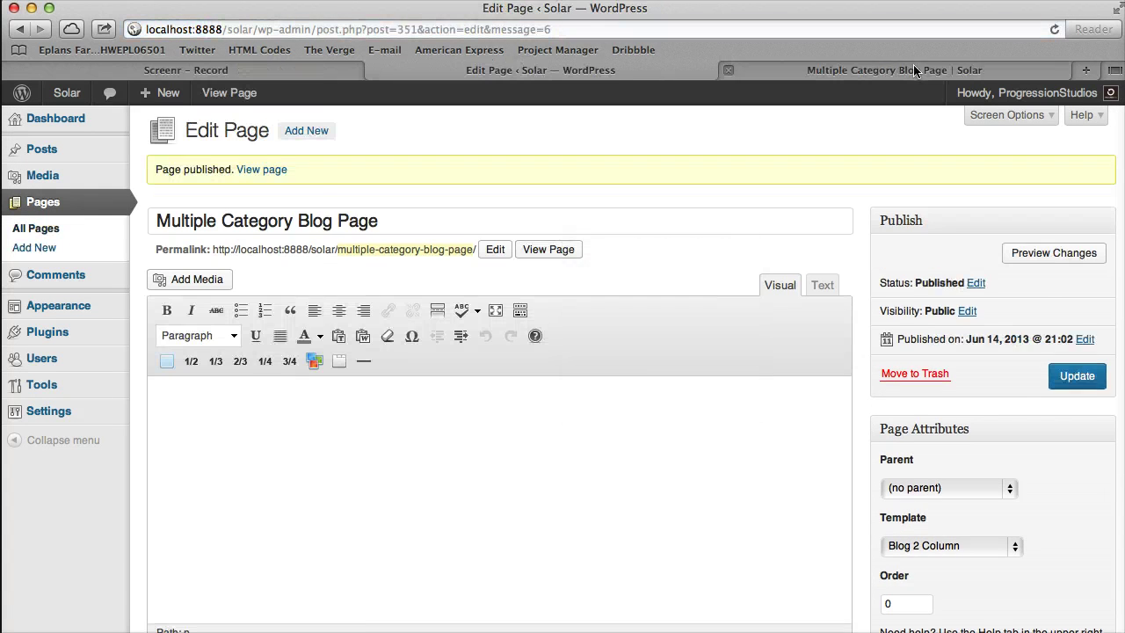
left_click(914, 70)
scroll(692, 457, "down", 3)
scroll(691, 457, "up", 3)
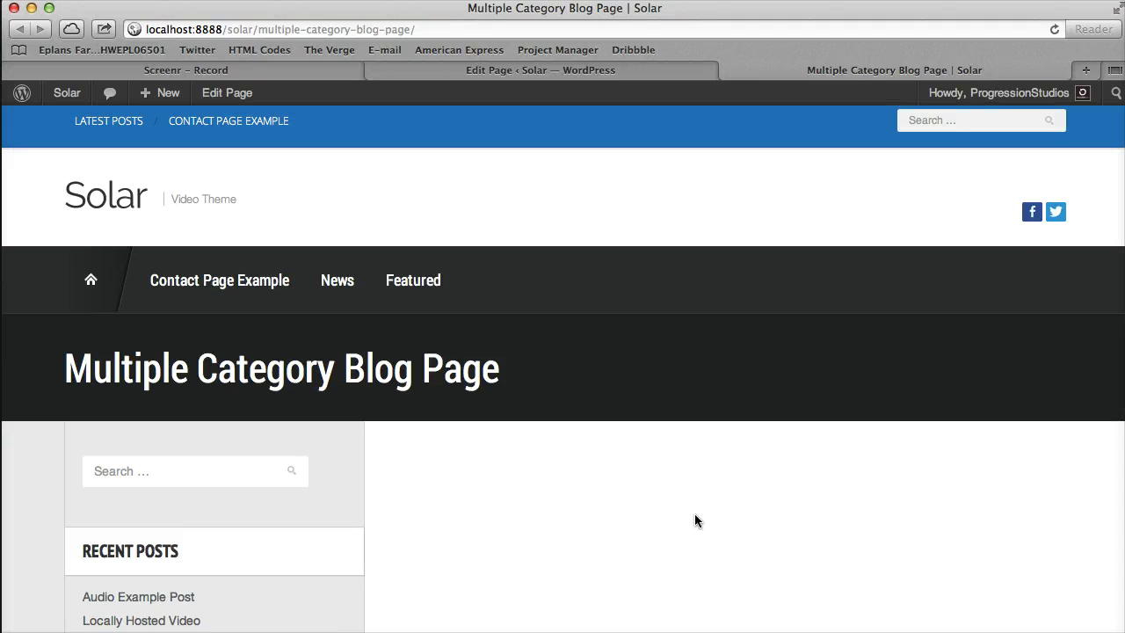
scroll(677, 474, "down", 5)
Go back to the admin area and open the post categories list to look up the category slugs.
left_click(567, 70)
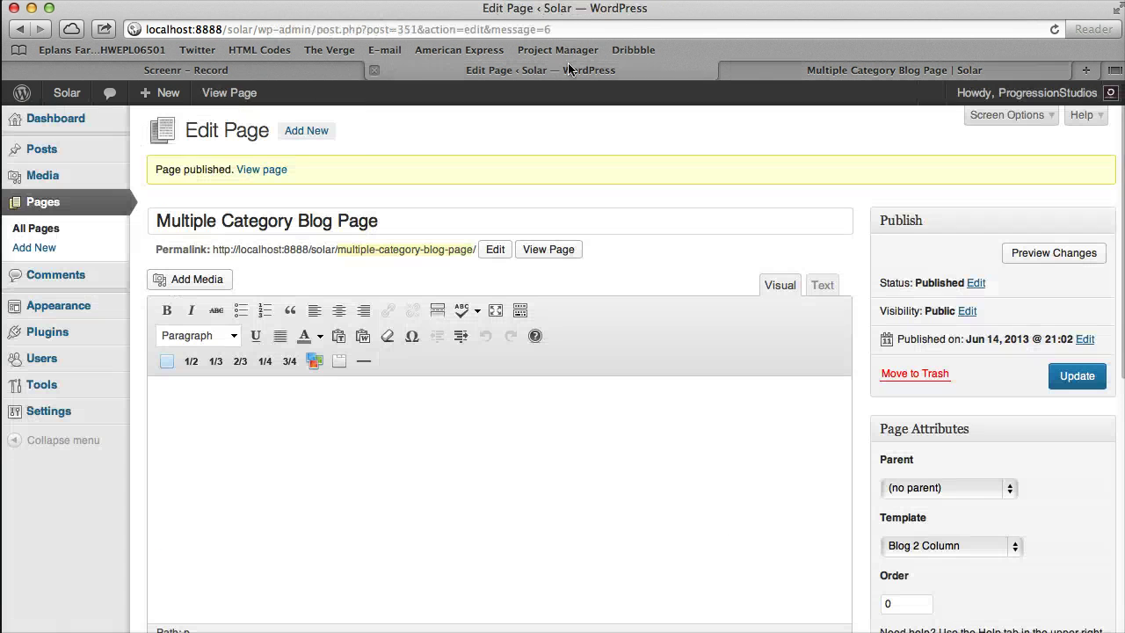
mouse_move(44, 150)
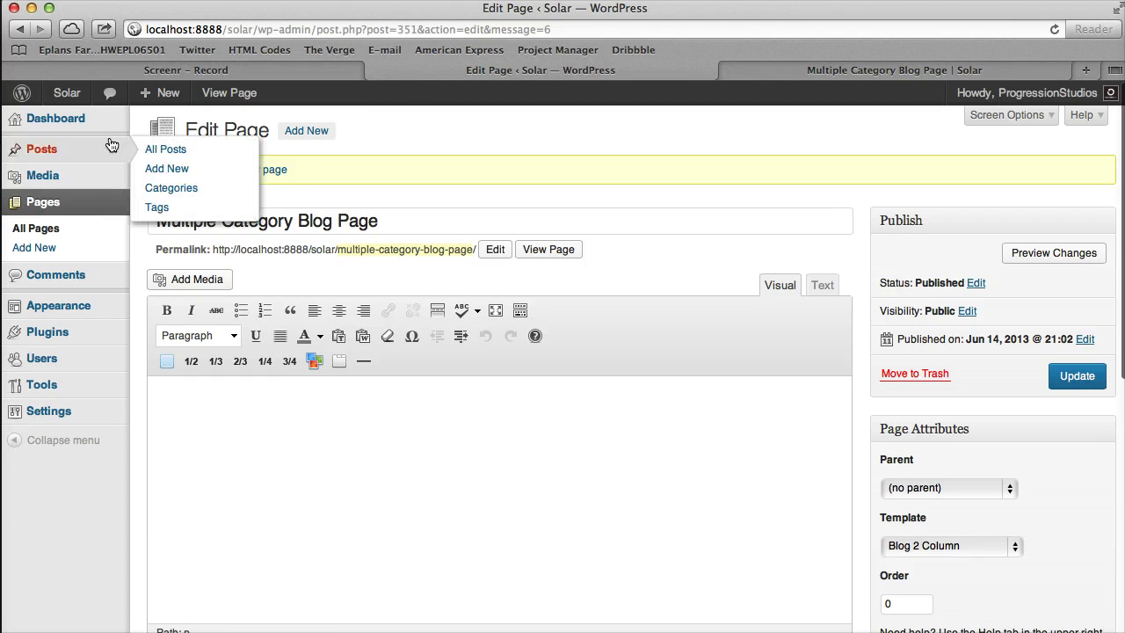
left_click(176, 187)
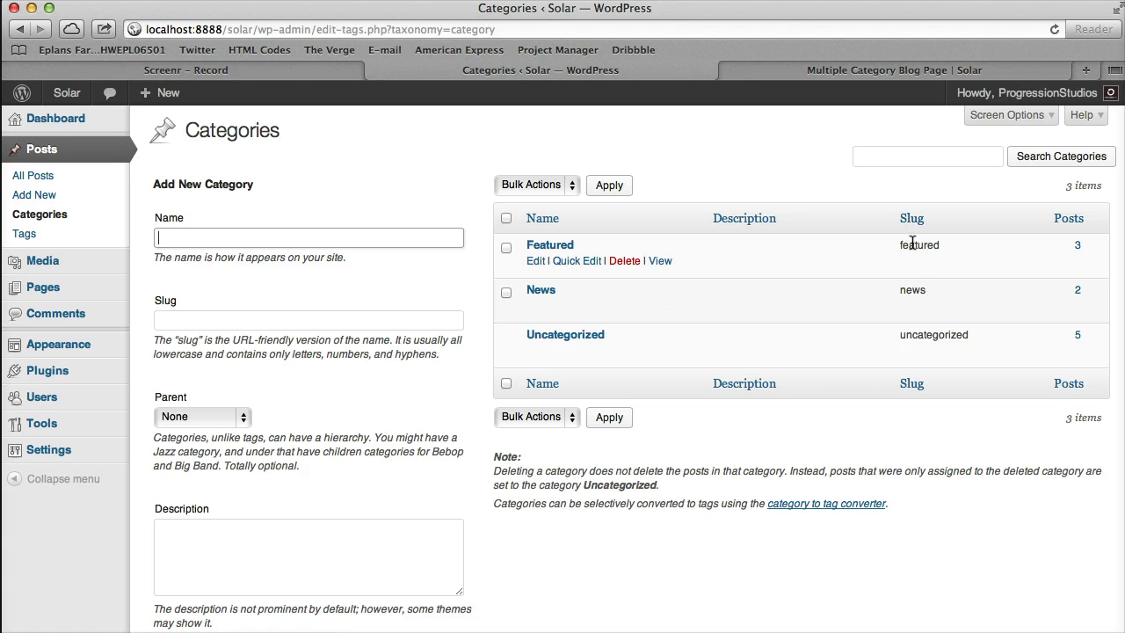
Edit the Multiple Category Blog Page so its Blog Page Category is "news", and update the page.
left_click(870, 70)
scroll(474, 264, "up", 5)
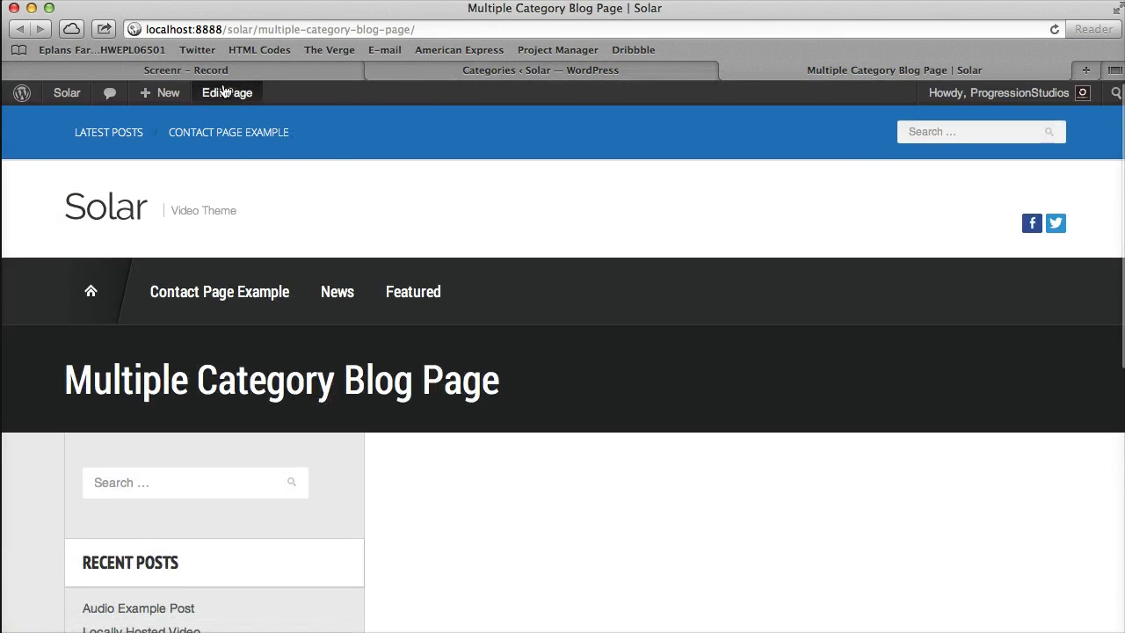
left_click(227, 95)
scroll(397, 296, "down", 10)
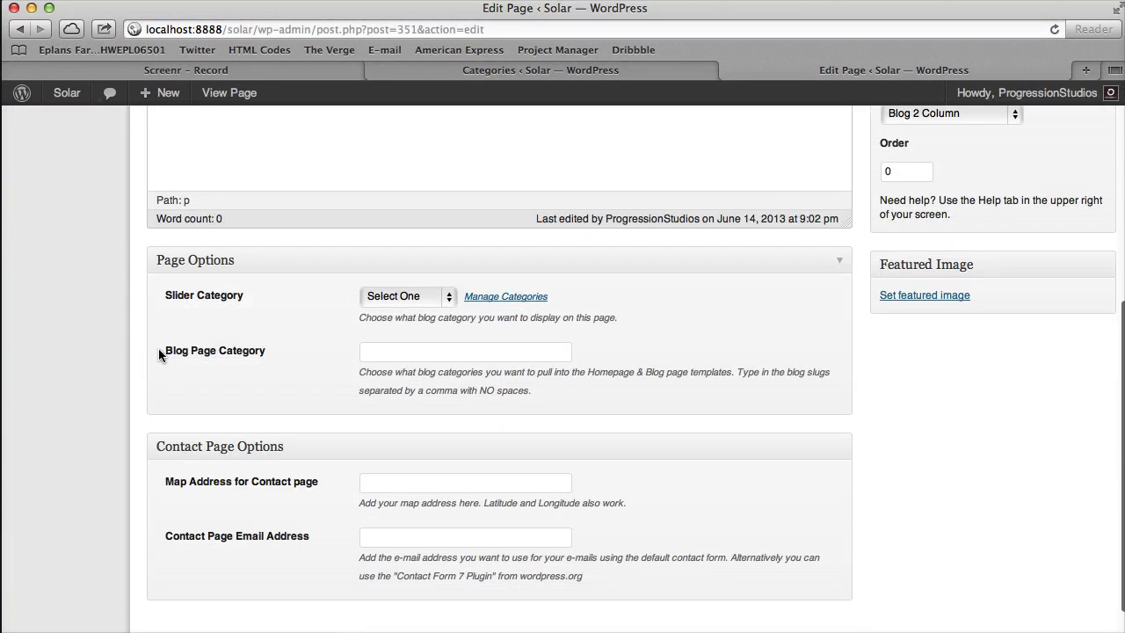
left_click_drag(160, 349, 290, 352)
left_click(430, 350)
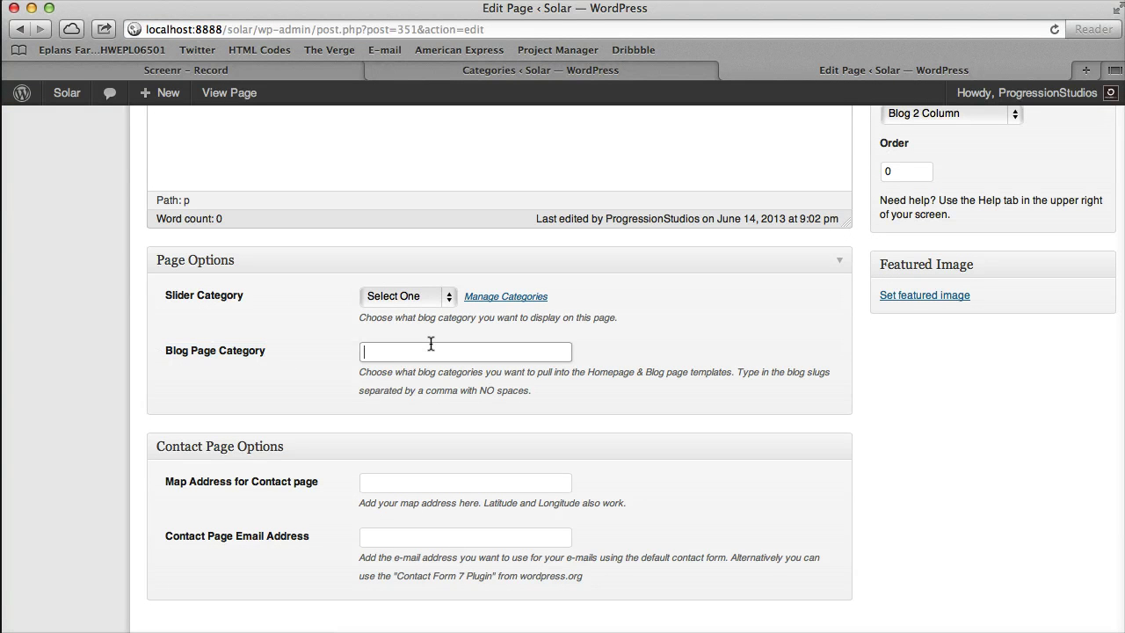
type("news")
scroll(452, 343, "up", 5)
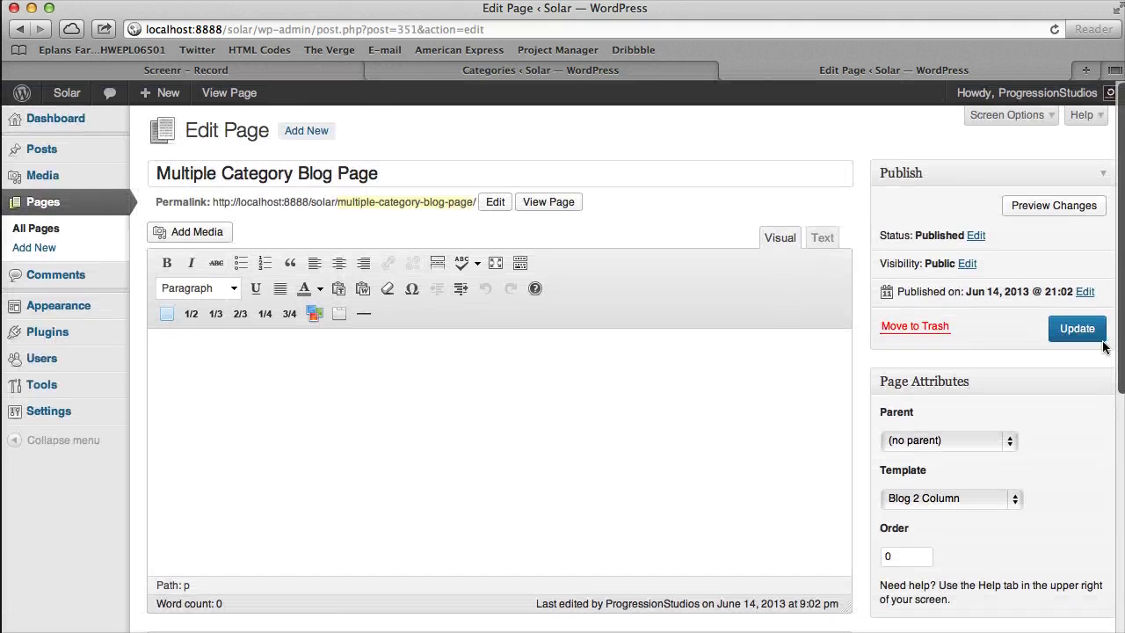
left_click(1059, 327)
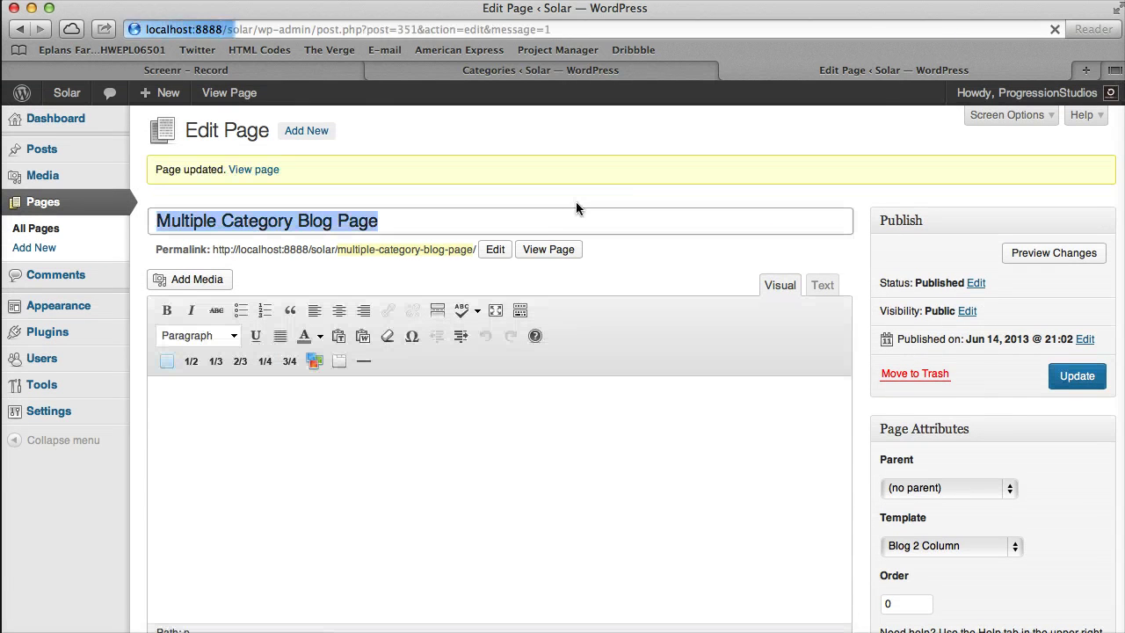
View the updated page in a new tab and review the posts listed on it.
right_click(553, 249)
left_click(602, 267)
left_click(898, 70)
scroll(658, 178, "down", 3)
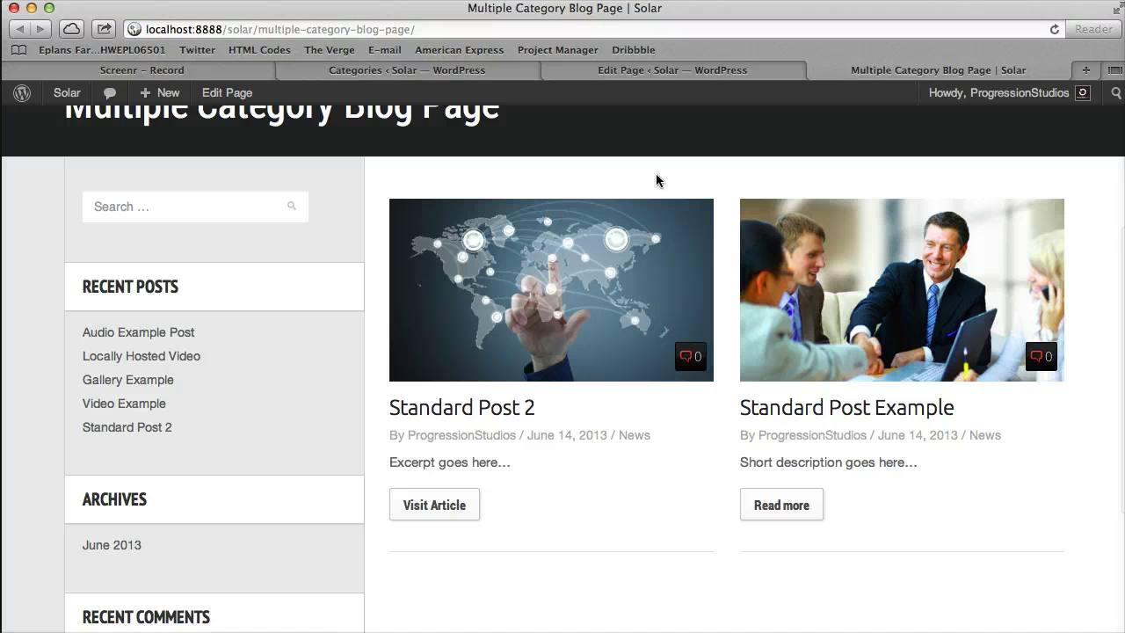
scroll(694, 256, "down", 3)
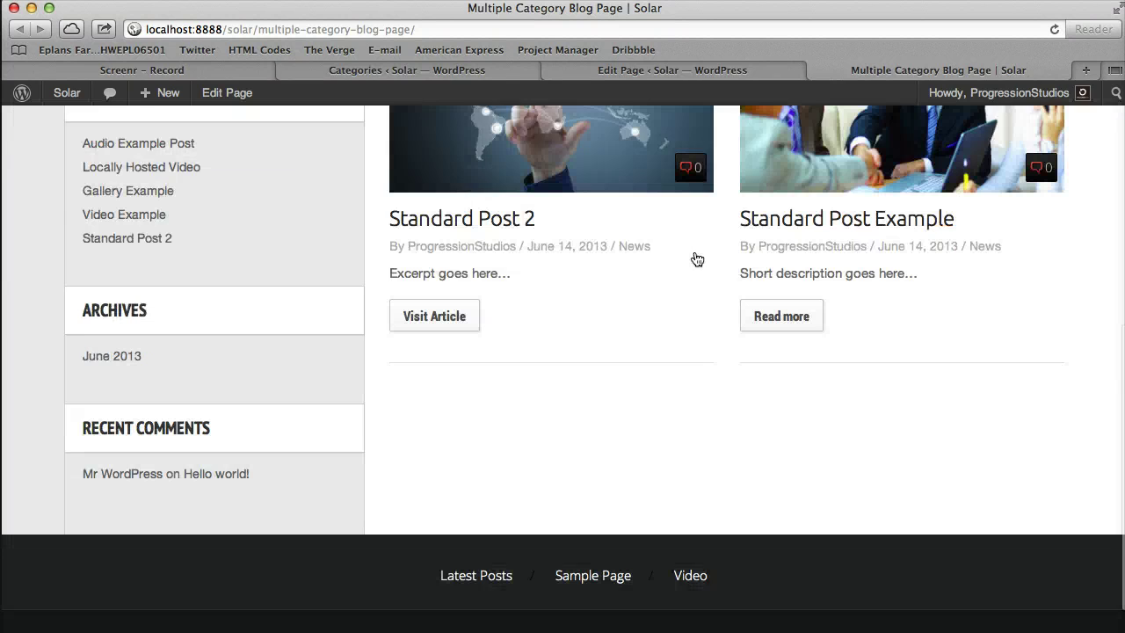
scroll(727, 190, "up", 5)
Return to editing the Multiple Category Blog Page and extend its Blog Page Category to "news,featured".
left_click(667, 70)
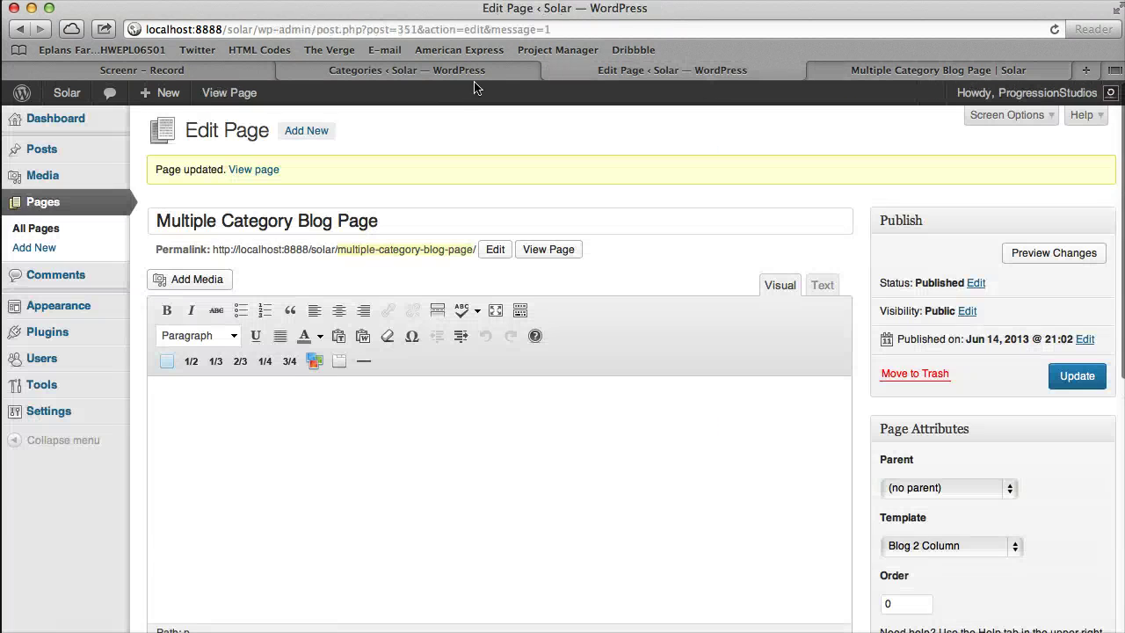
scroll(540, 183, "down", 5)
scroll(541, 182, "down", 2)
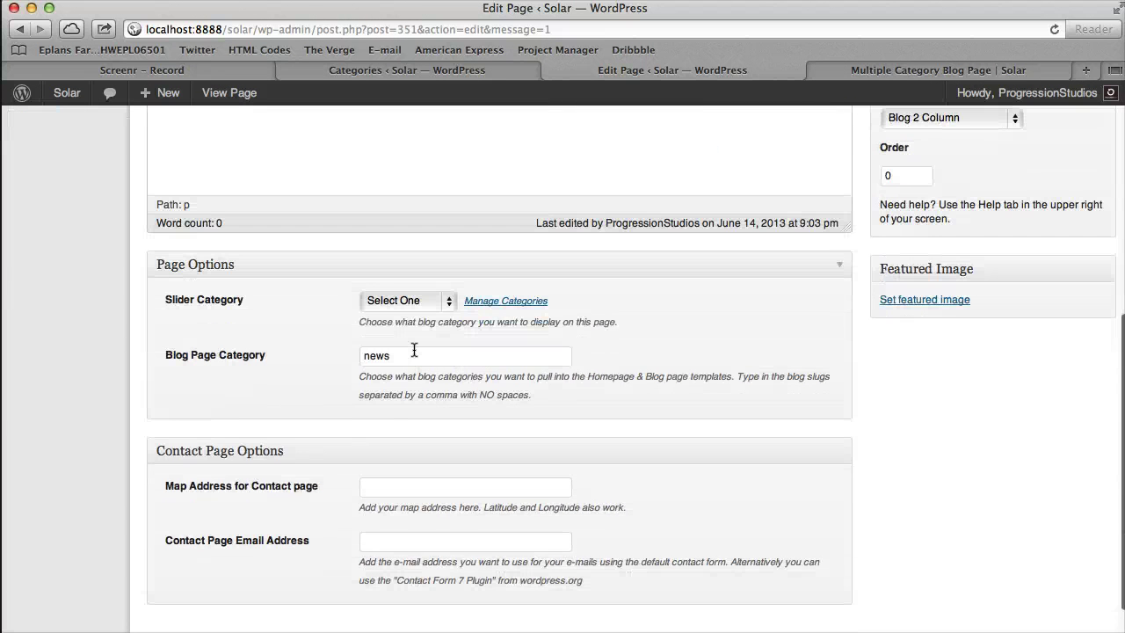
left_click(414, 350)
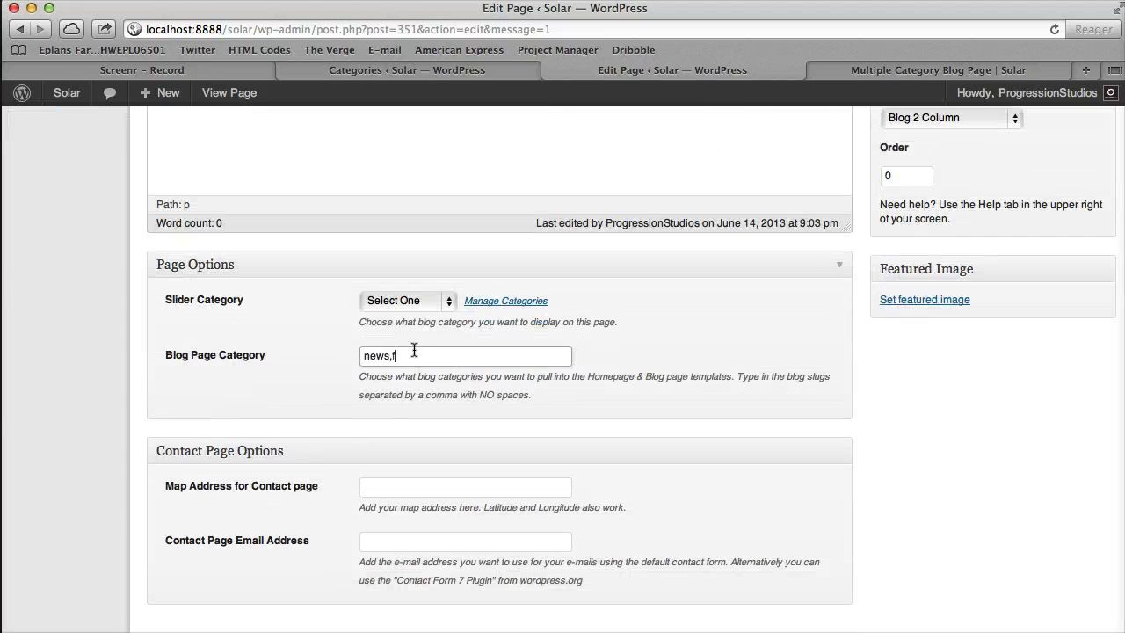
Check the slugs of the Featured and News categories in the post categories list.
left_click(444, 70)
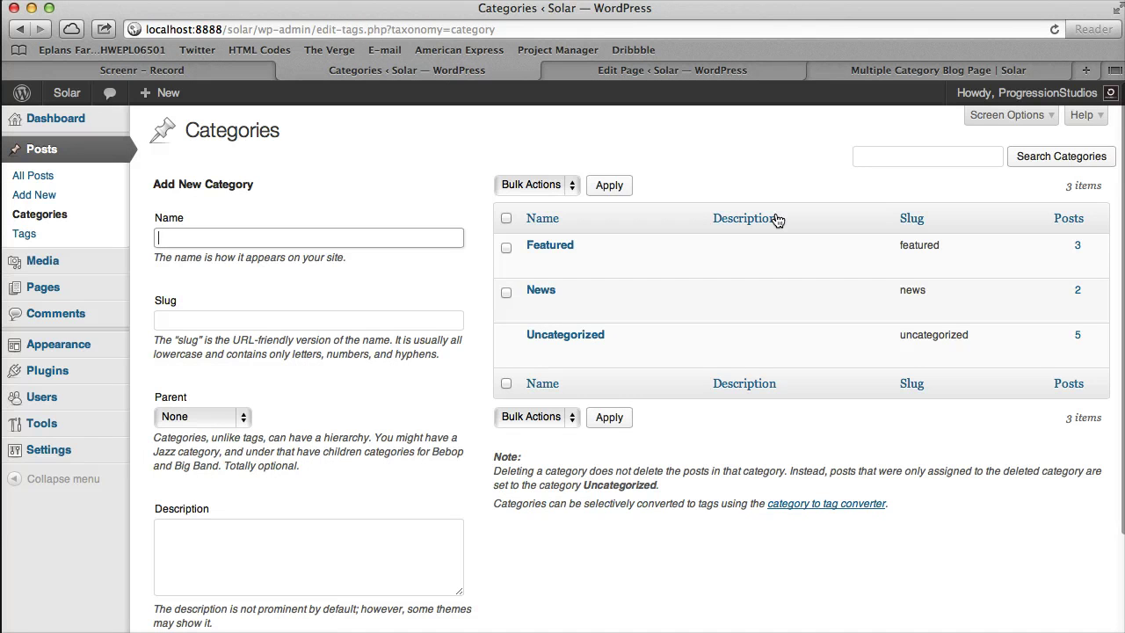
double_click(919, 246)
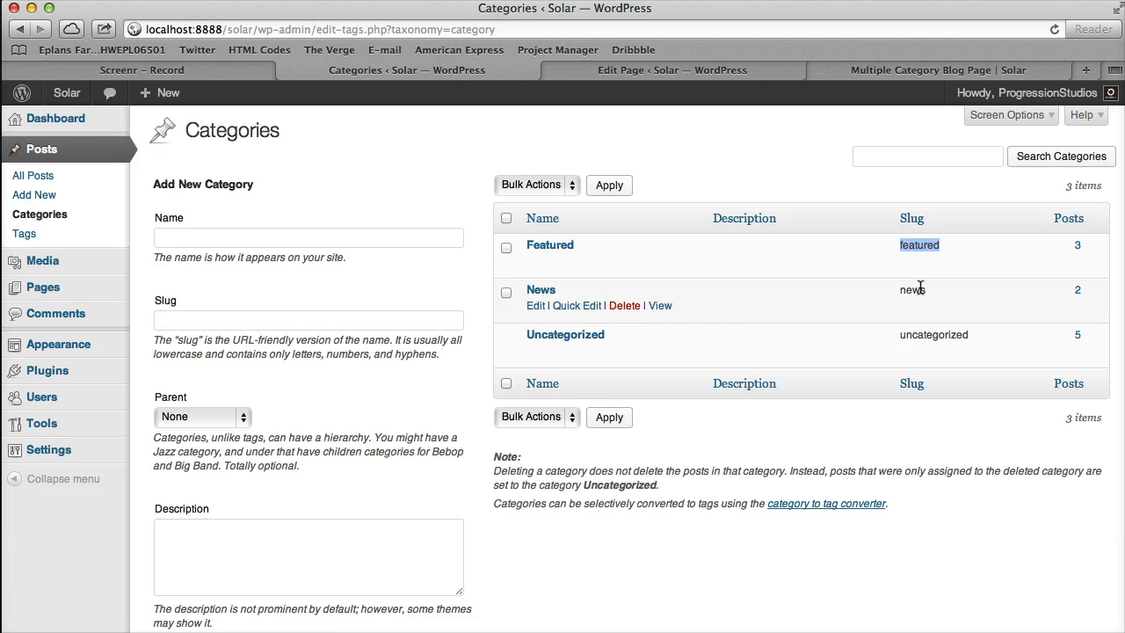
double_click(919, 290)
double_click(919, 246)
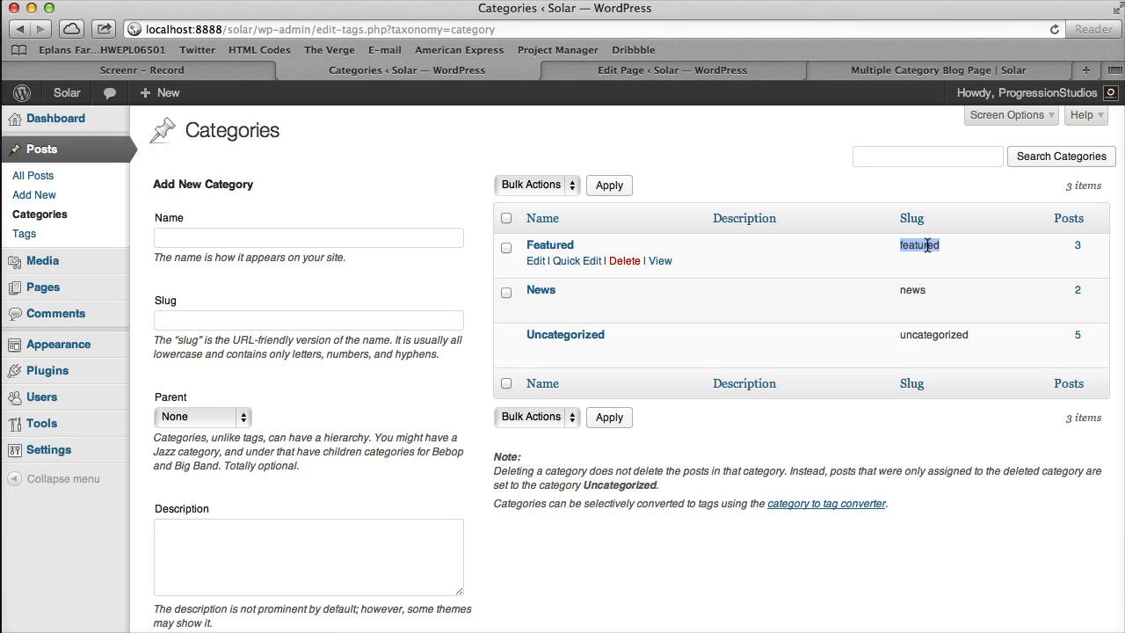
left_click(914, 295)
triple_click(913, 292)
left_click(916, 294)
Go back to the Multiple Category Blog Page editor and update the page to save its category slugs.
left_click(700, 70)
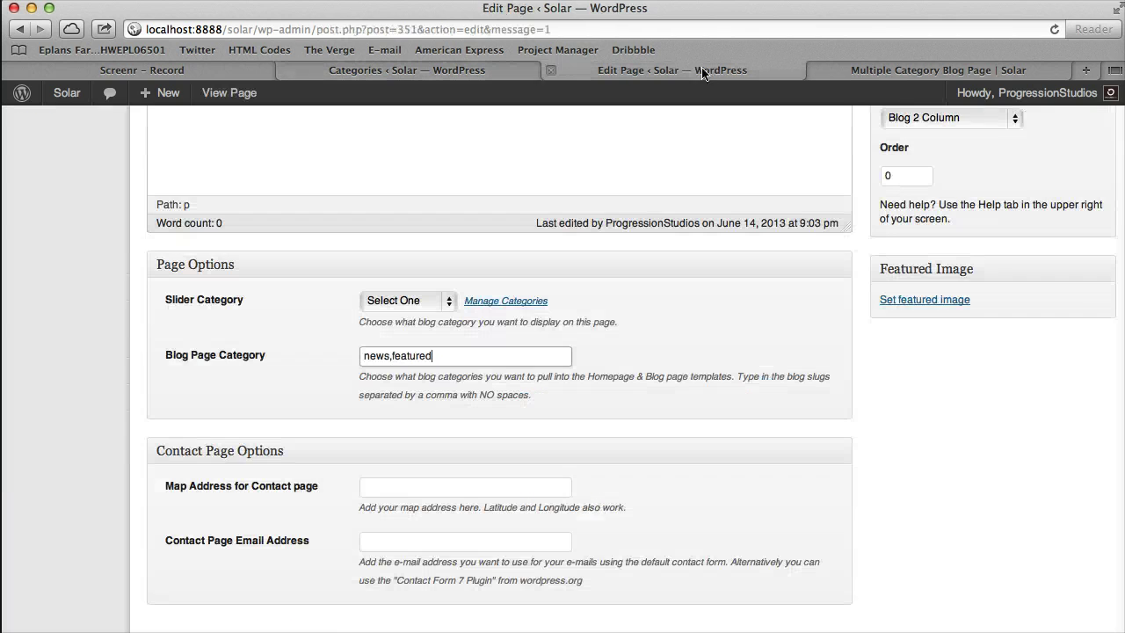
scroll(429, 419, "down", 1)
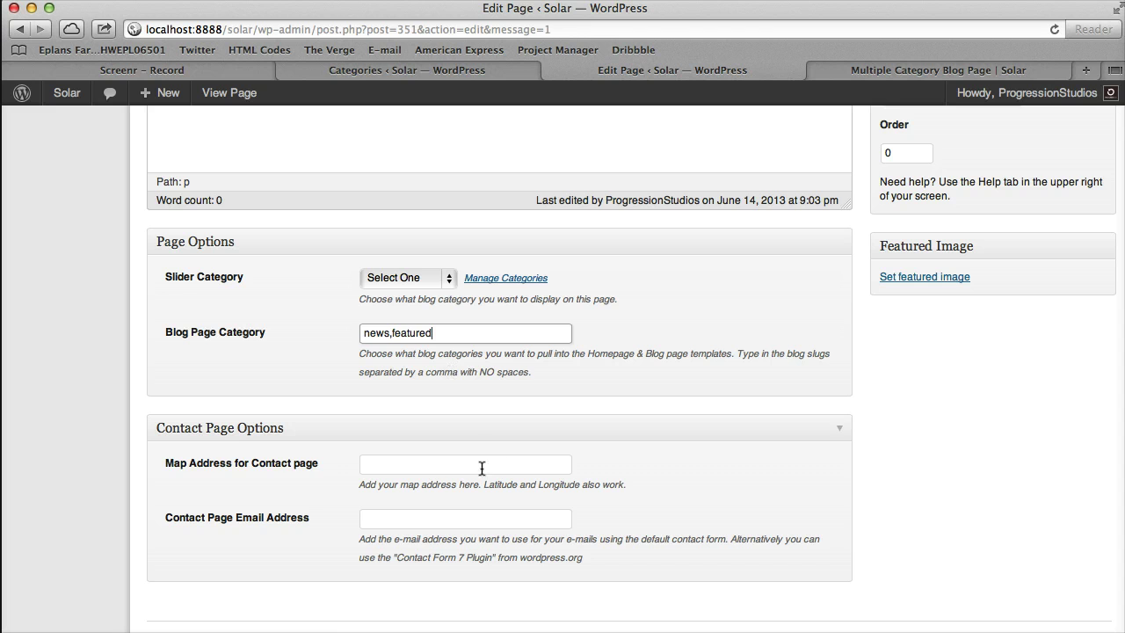
key("Return")
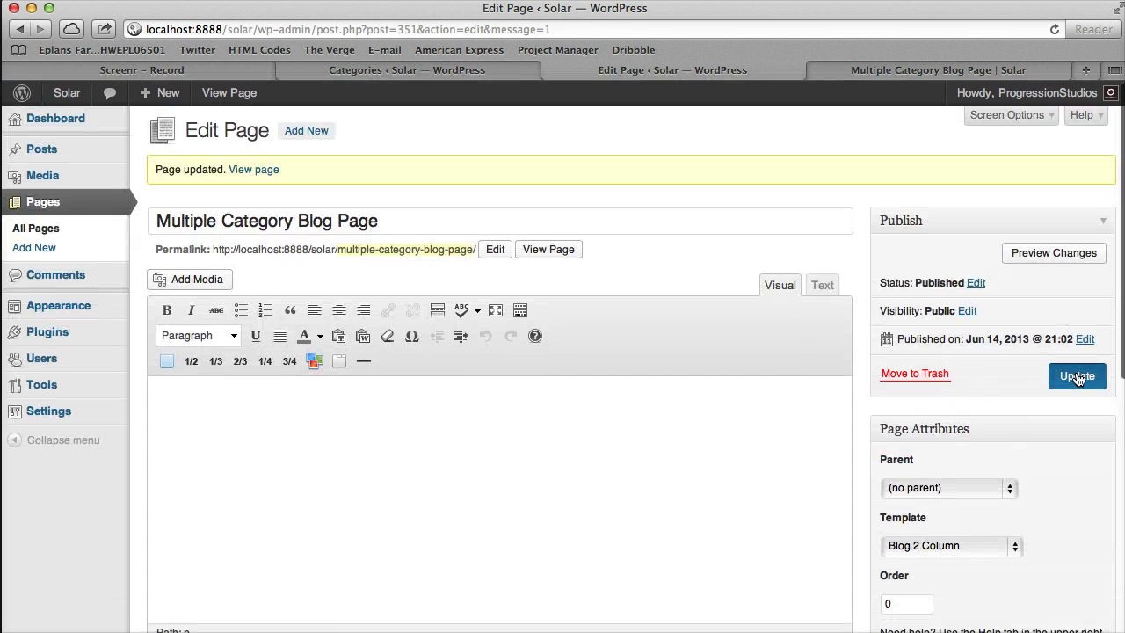
Reload the published Multiple Category Blog Page and review the posts listed from both categories.
left_click(987, 70)
left_click(1054, 29)
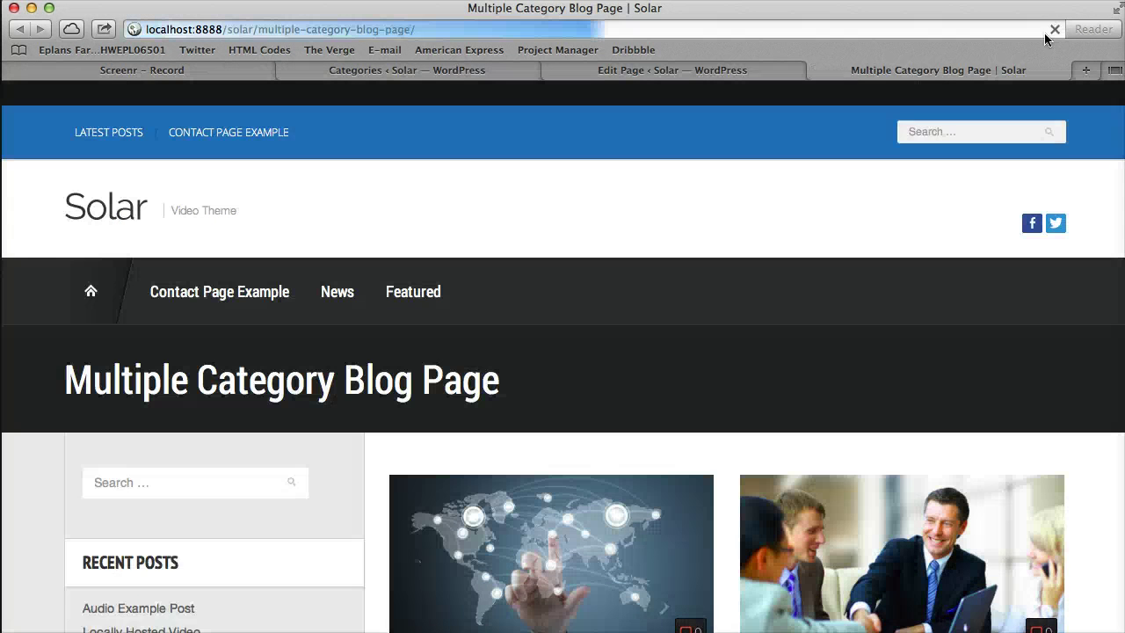
scroll(746, 409, "down", 15)
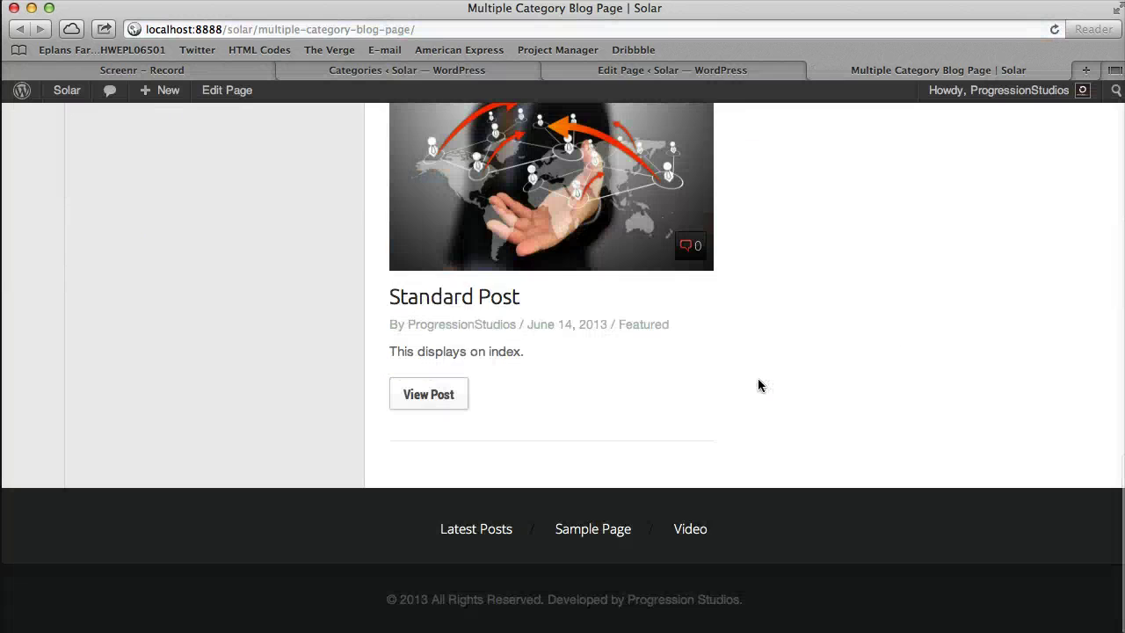
scroll(764, 430, "down", 5)
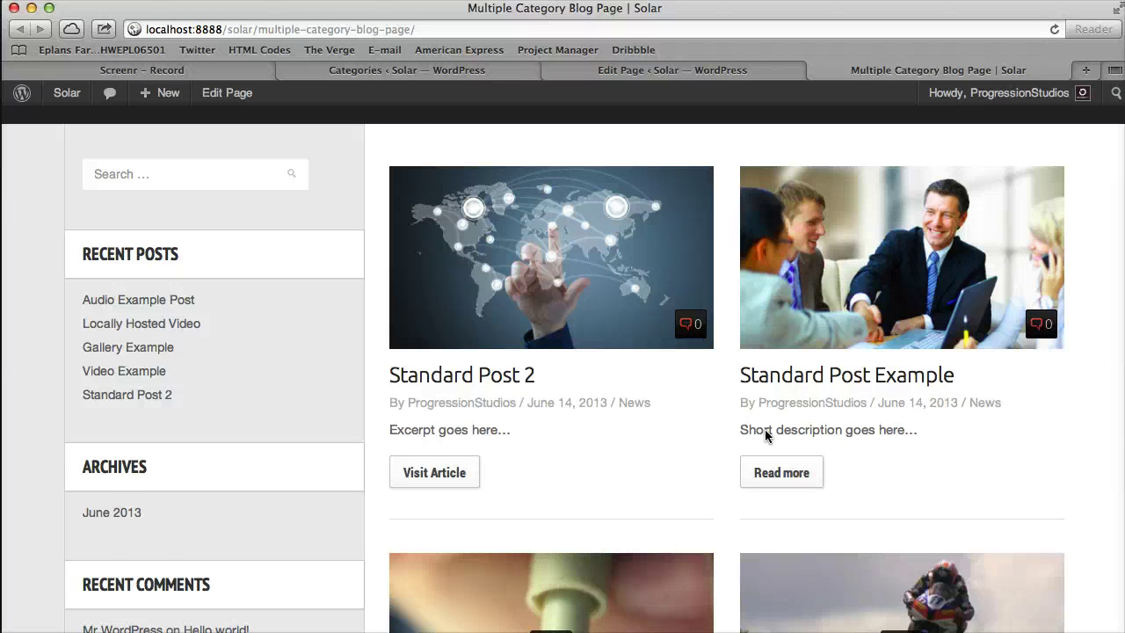
scroll(765, 429, "up", 5)
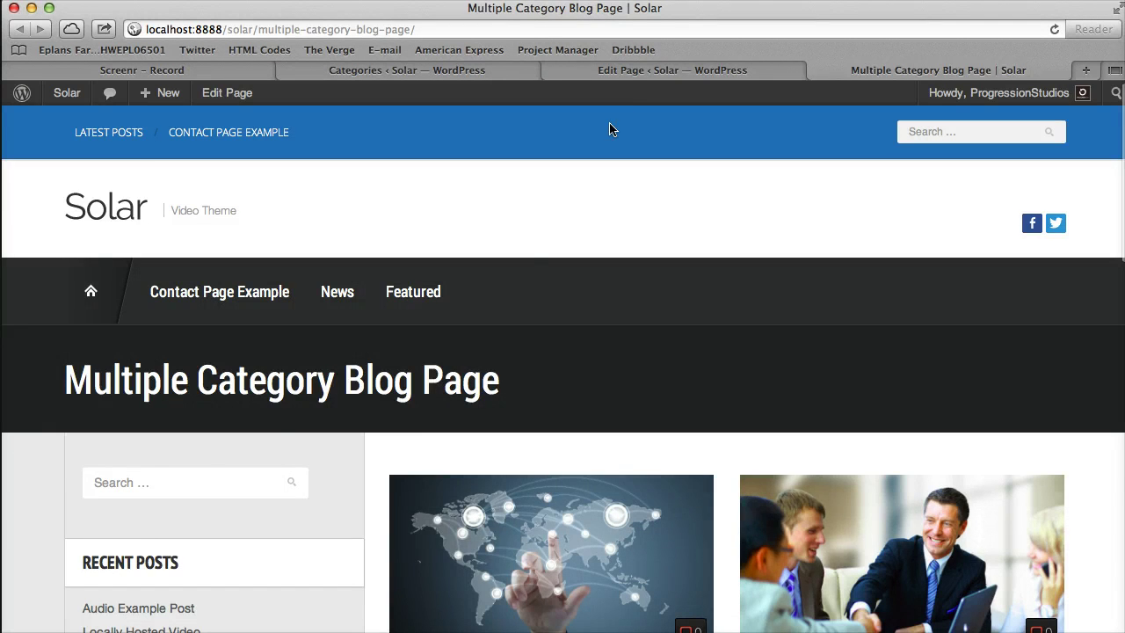
Add a new page titled "Single Category Example" with "featured" as its Blog Page Category.
left_click(645, 70)
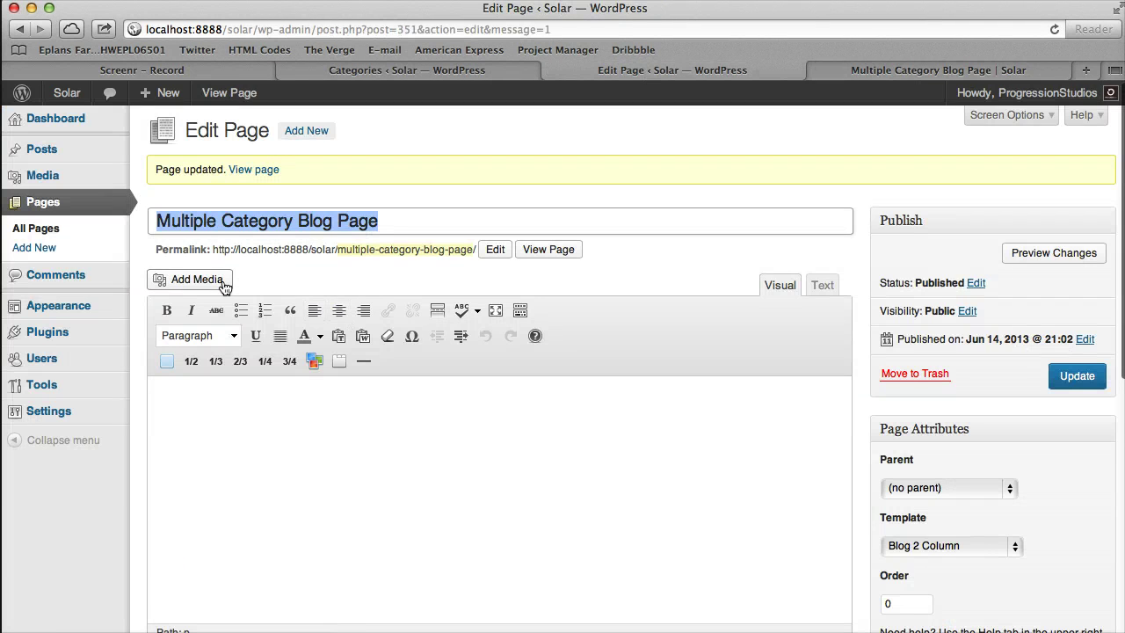
left_click(86, 249)
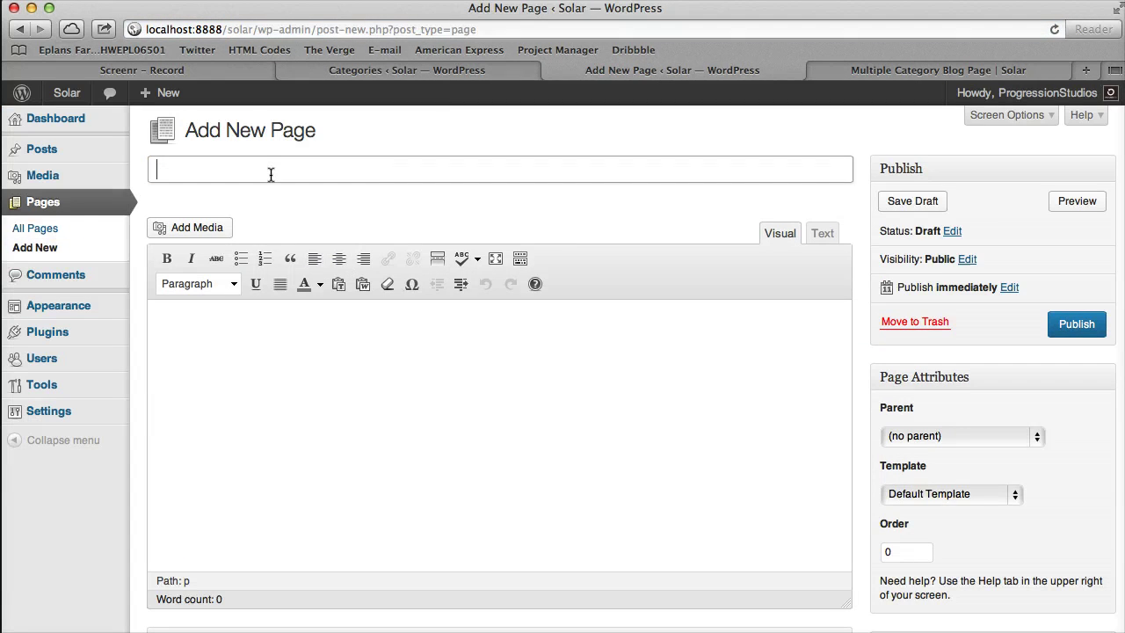
type("Single Category Example")
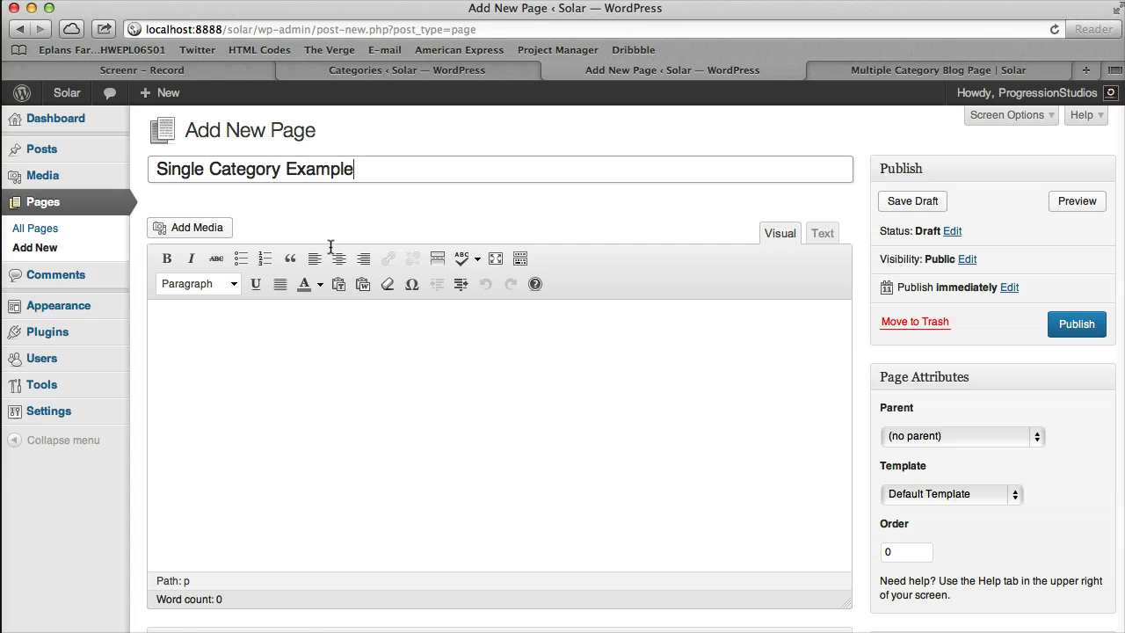
scroll(330, 247, "down", 8)
left_click(439, 313)
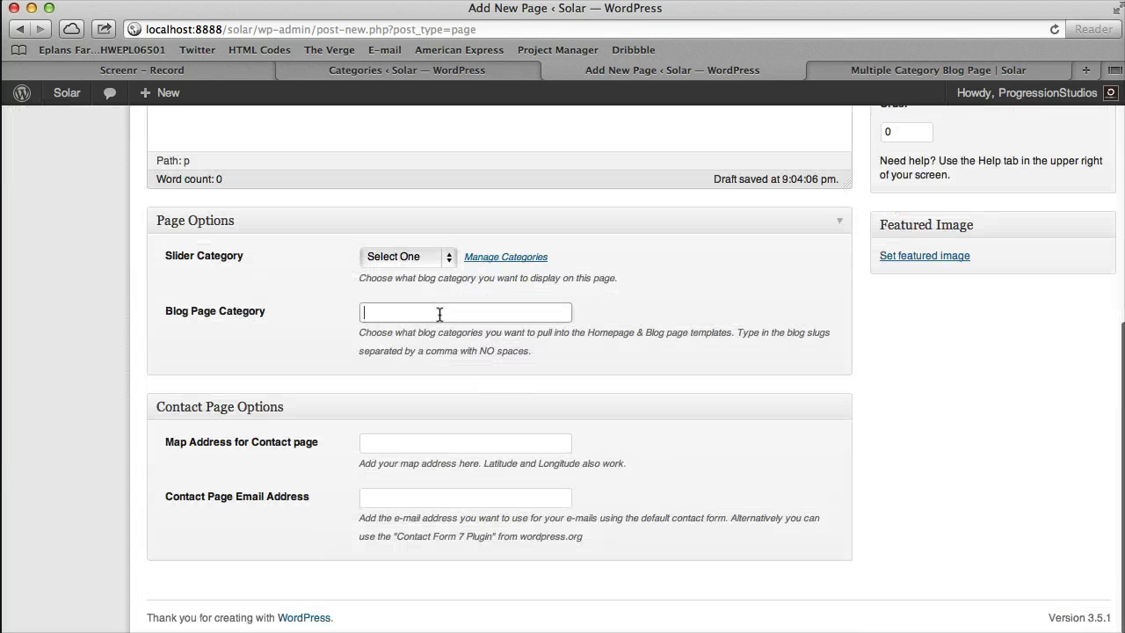
type("featured")
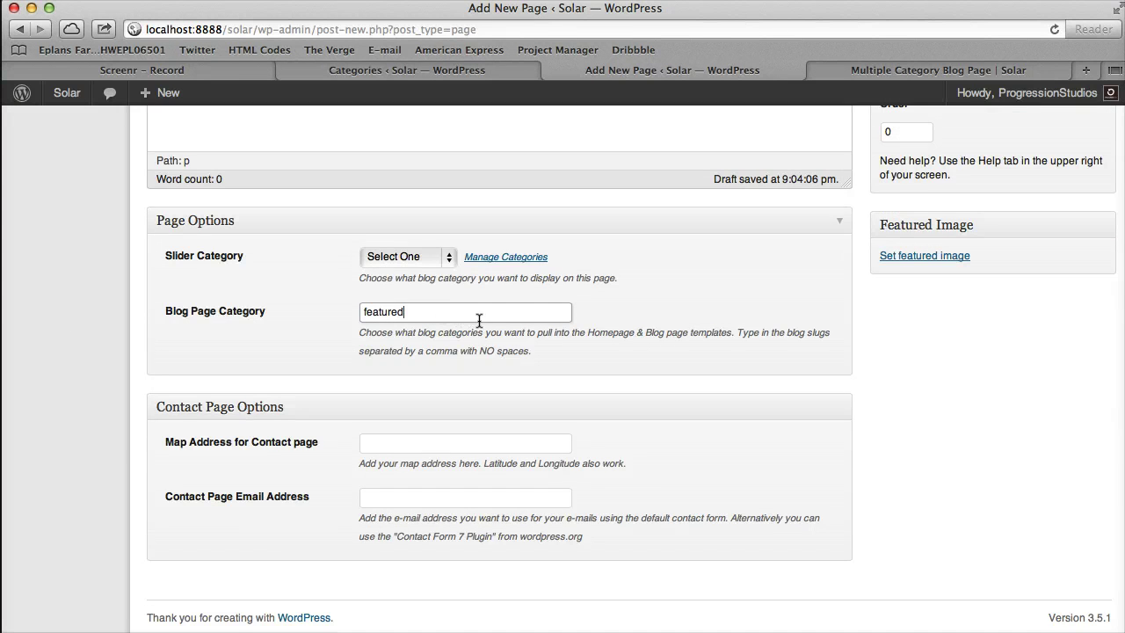
Assign the Blog 4 Column template to the new page and publish it.
scroll(484, 320, "up", 5)
left_click(970, 356)
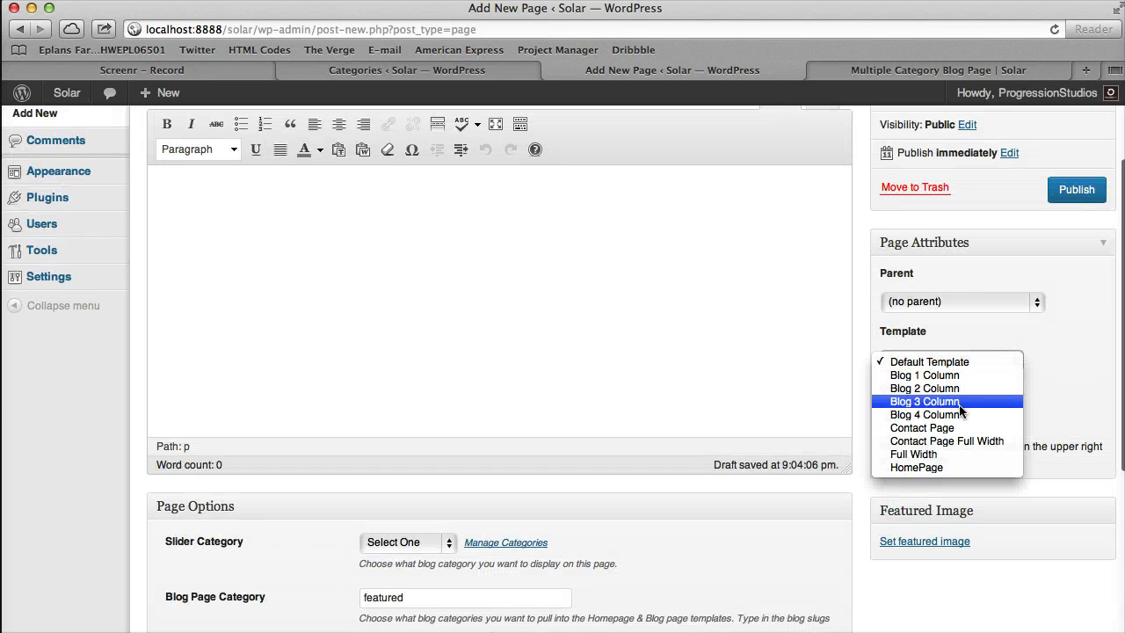
left_click(924, 414)
left_click(1075, 190)
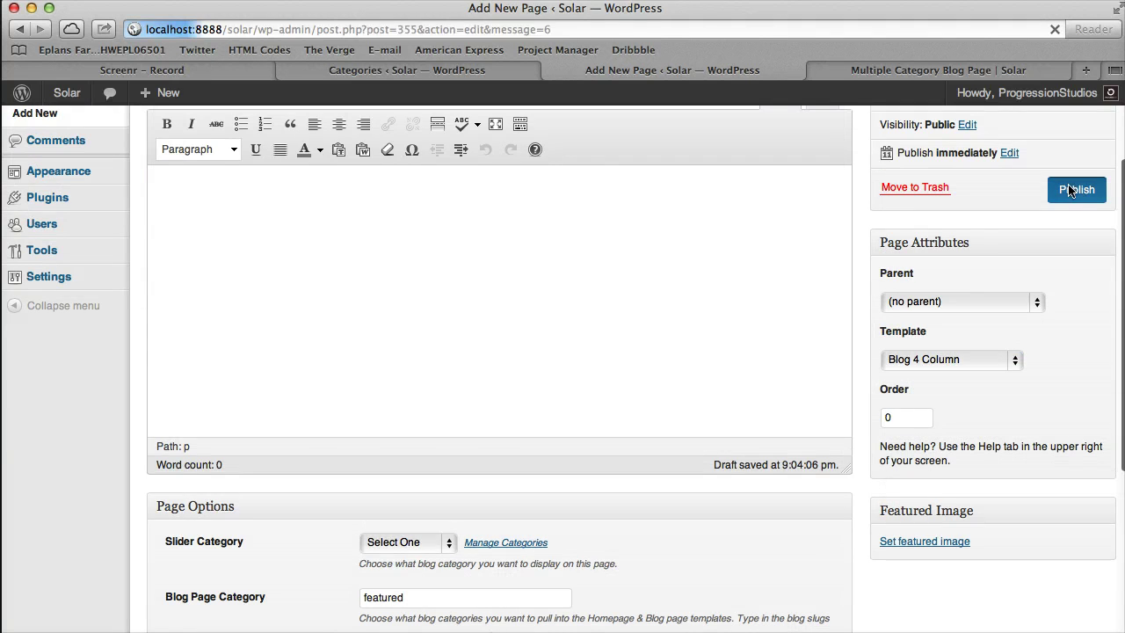
Open the published Single Category Example page in a new tab and close the Multiple Category Blog Page tab.
right_click(532, 250)
left_click(619, 277)
left_click(789, 70)
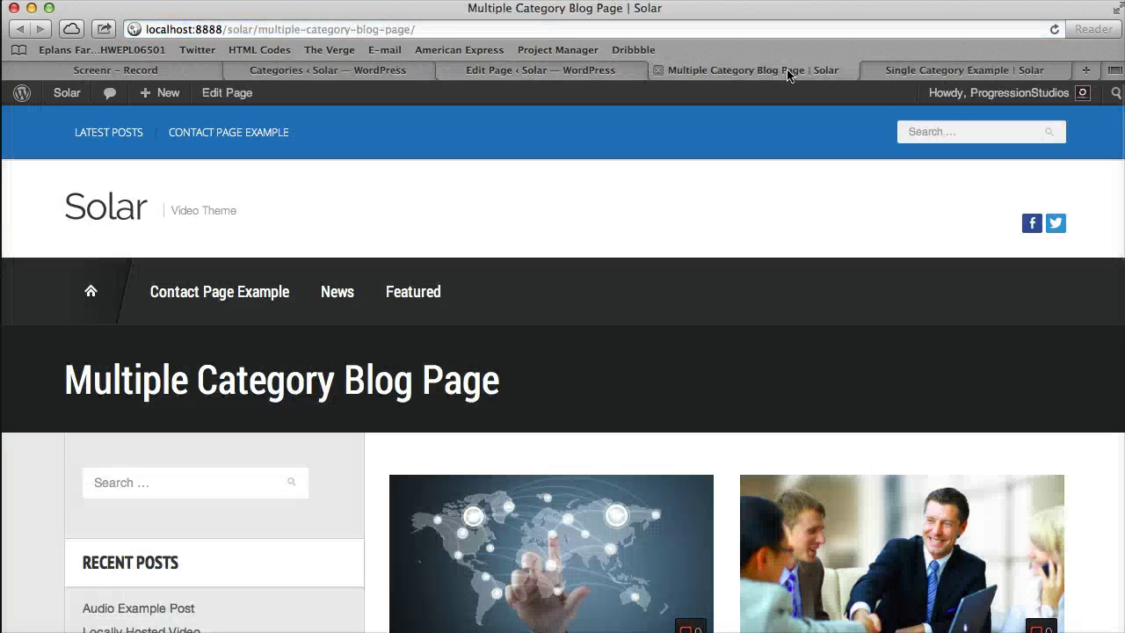
left_click(665, 70)
Review the posts and column layout on the published Single Category Example page.
scroll(28, 407, "down", 5)
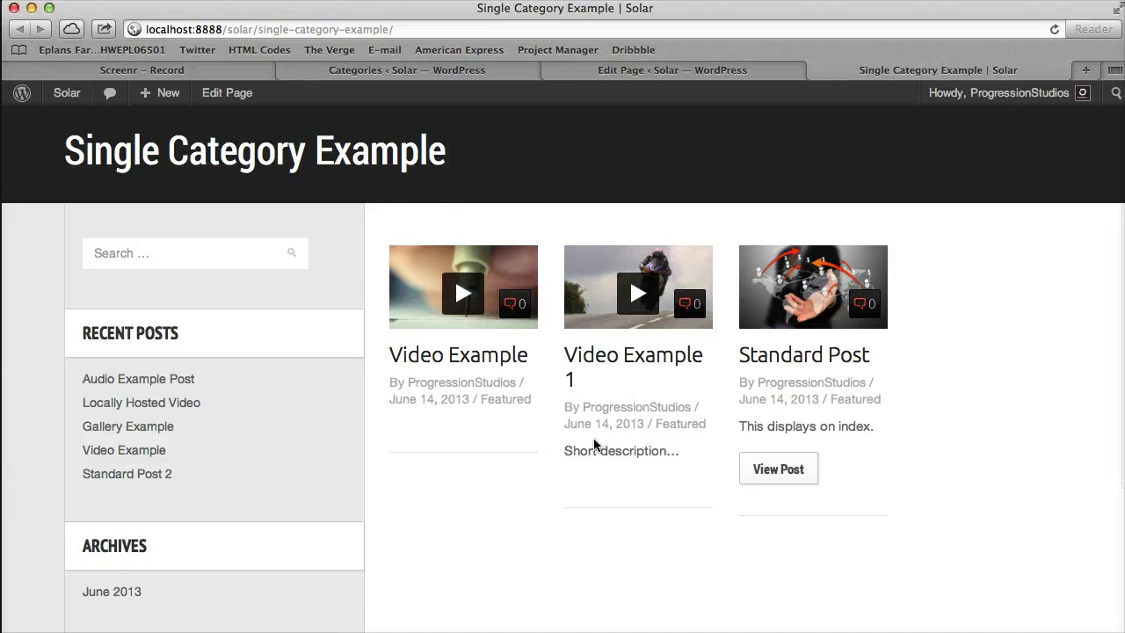
scroll(940, 333, "down", 5)
scroll(946, 326, "up", 10)
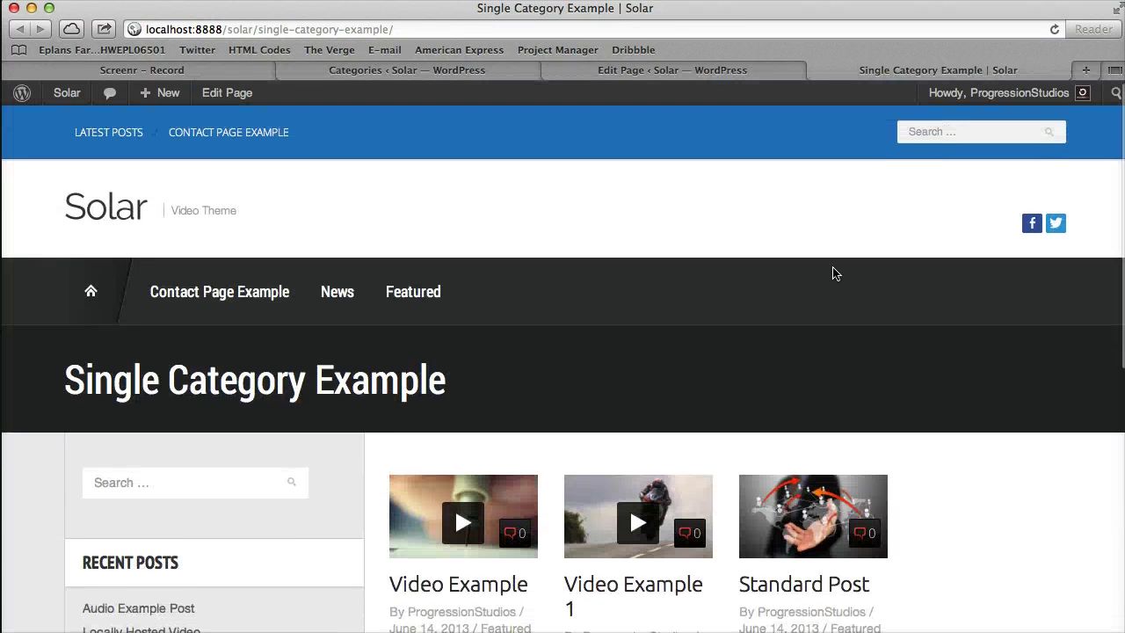
Return to the Single Category Example editor and check its Blog Page Category setting.
left_click(711, 79)
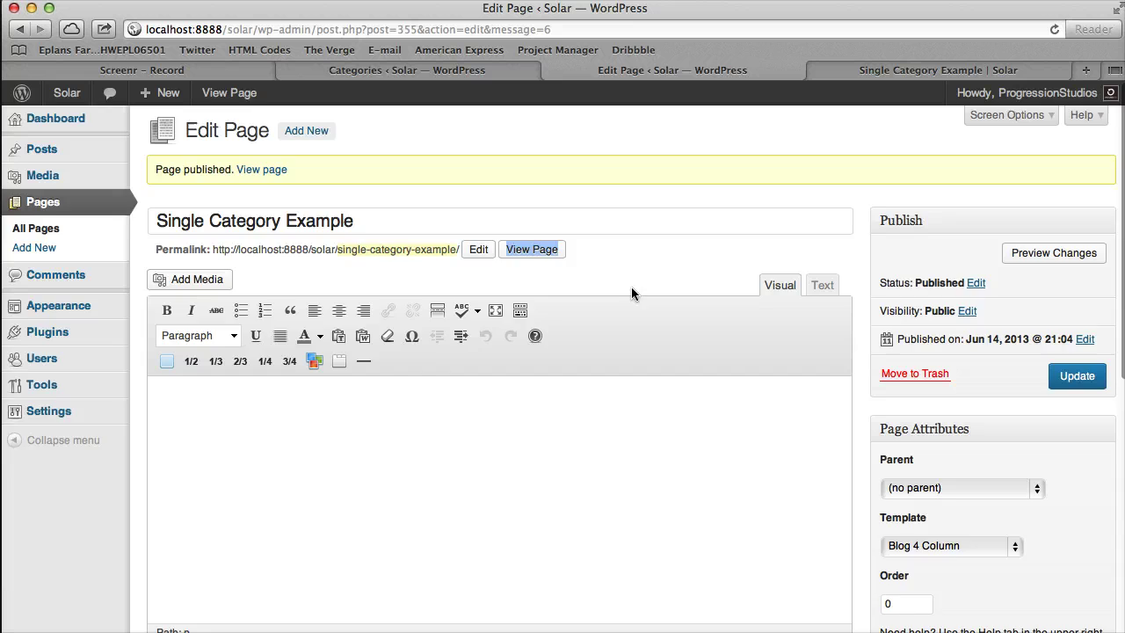
scroll(630, 294, "down", 10)
left_click(420, 402)
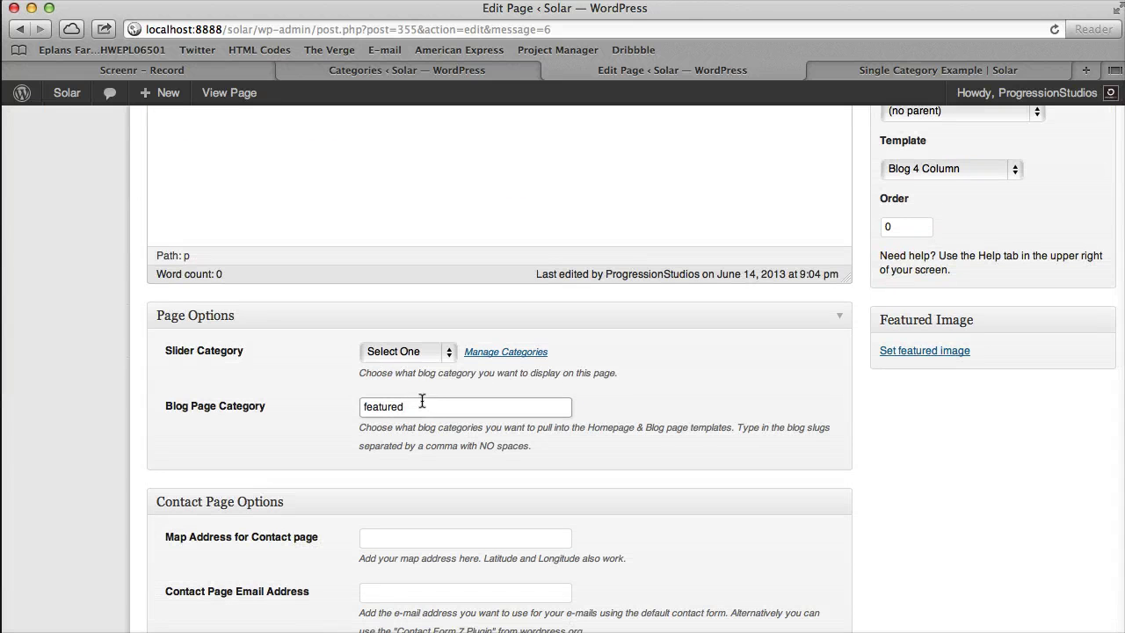
scroll(479, 444, "up", 10)
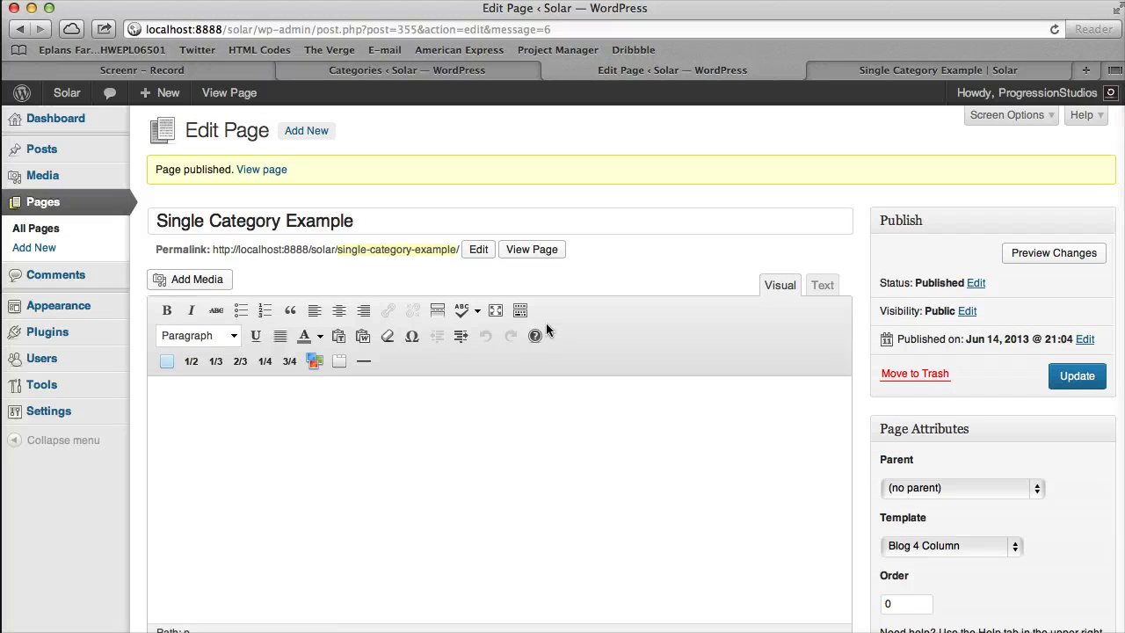
Open the Blog section of Theme Options and compare the Page Template Posts Per Page setting with the published page.
mouse_move(111, 300)
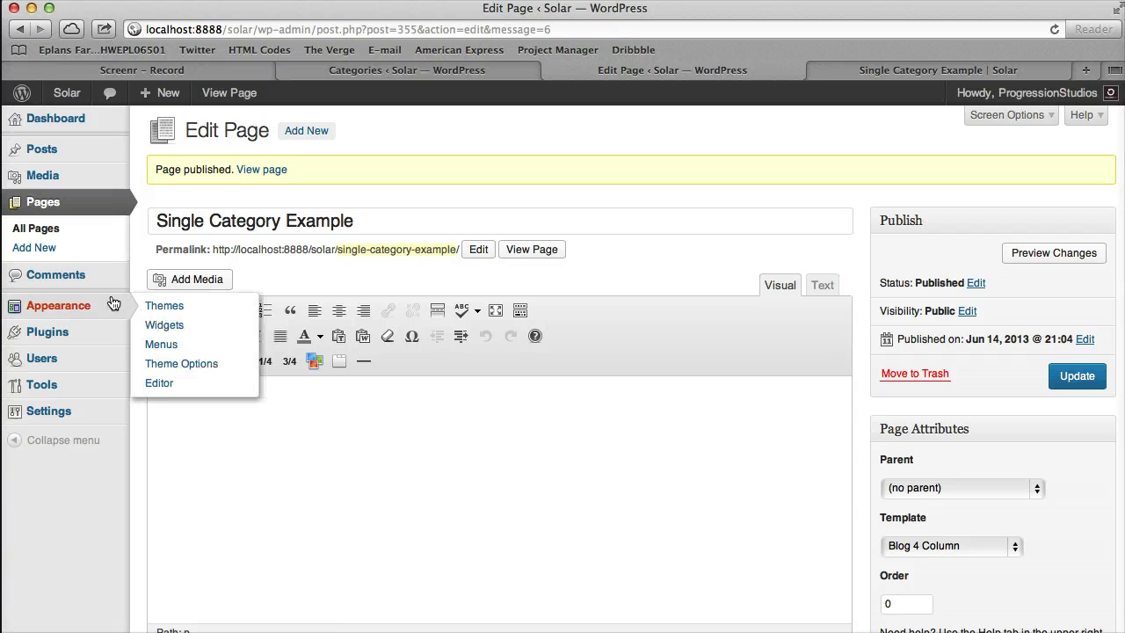
left_click(195, 365)
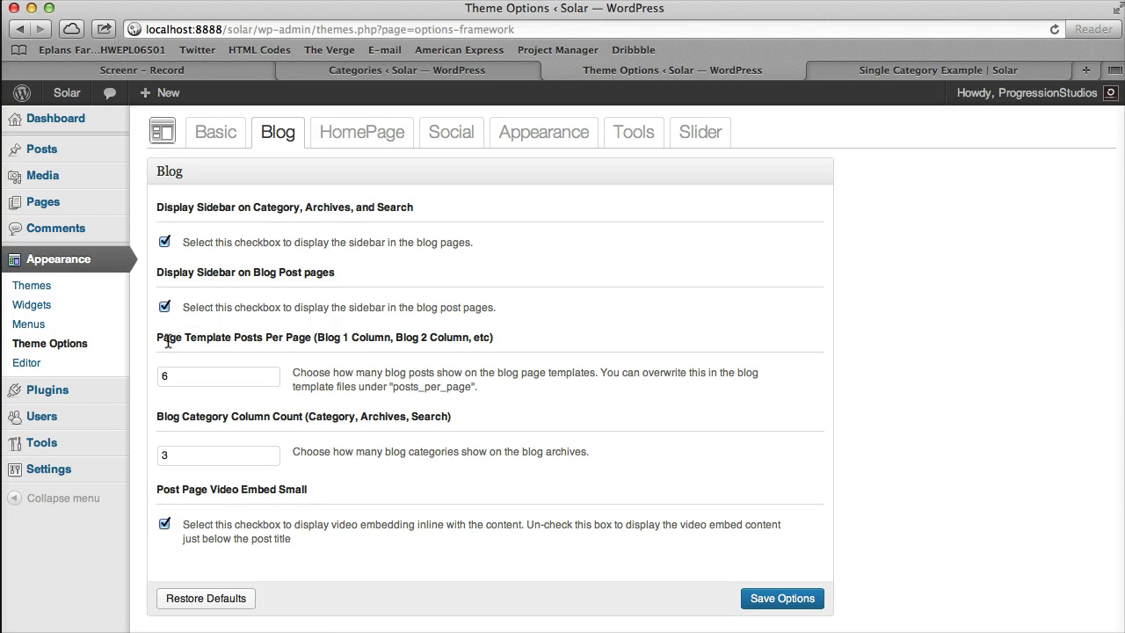
left_click_drag(156, 337, 520, 331)
left_click(160, 375)
left_click(855, 71)
left_click(703, 70)
Set Page Template Posts Per Page to 2 and save the theme options.
double_click(219, 378)
type("2")
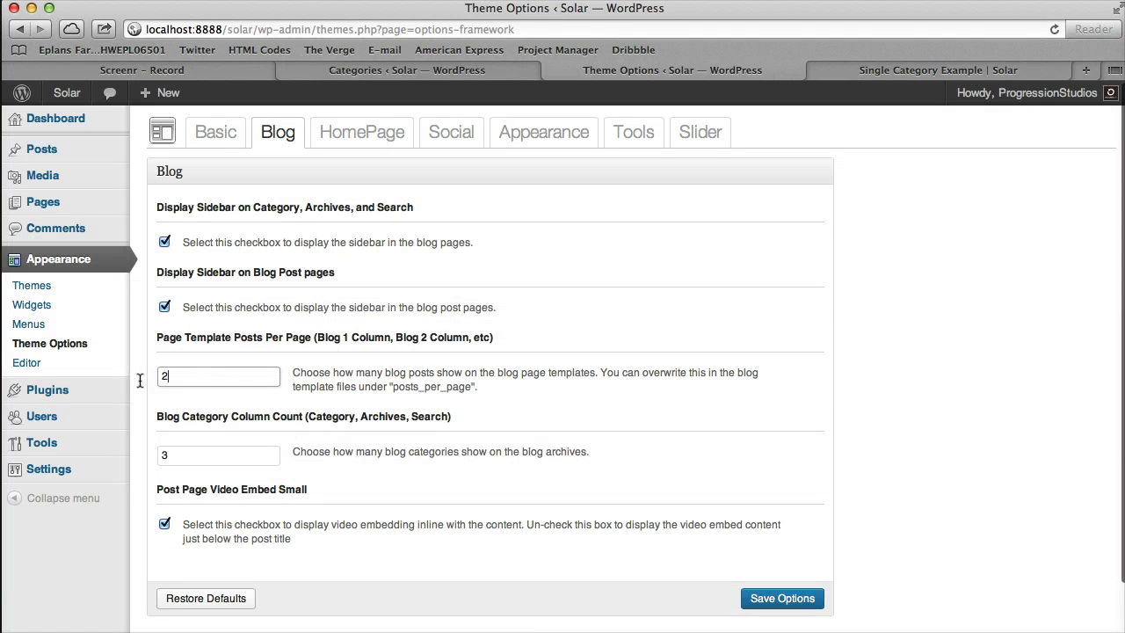
key("Return")
Reload the Single Category Example page and test its pagination by visiting page 2 and returning to page 1.
left_click(871, 70)
key("super+r")
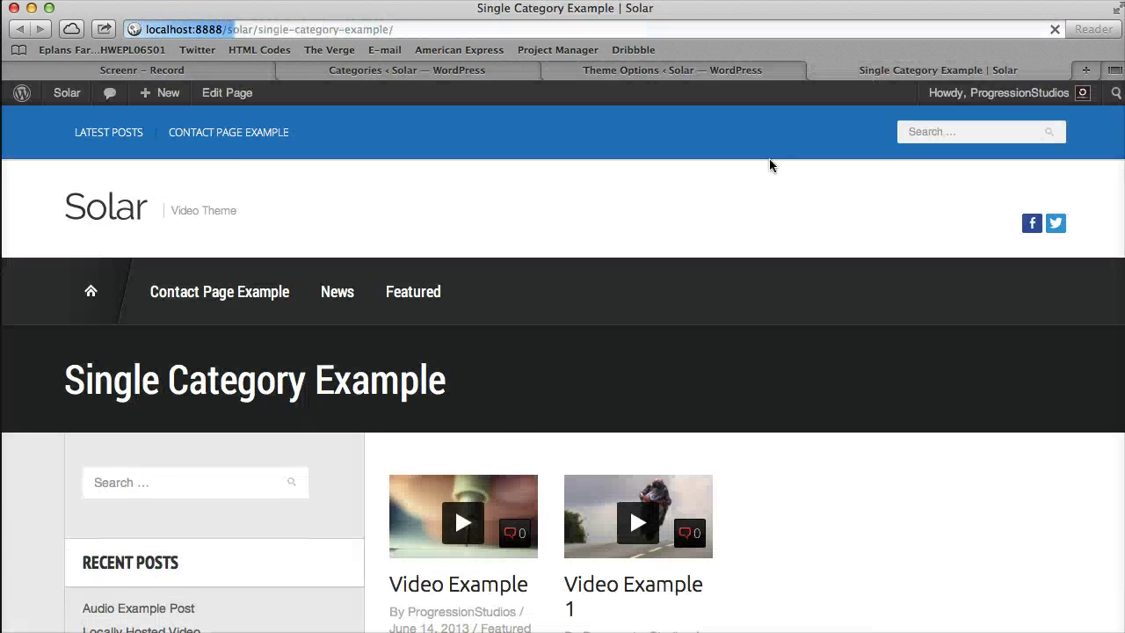
scroll(771, 351, "down", 5)
left_click(746, 527)
scroll(527, 440, "down", 5)
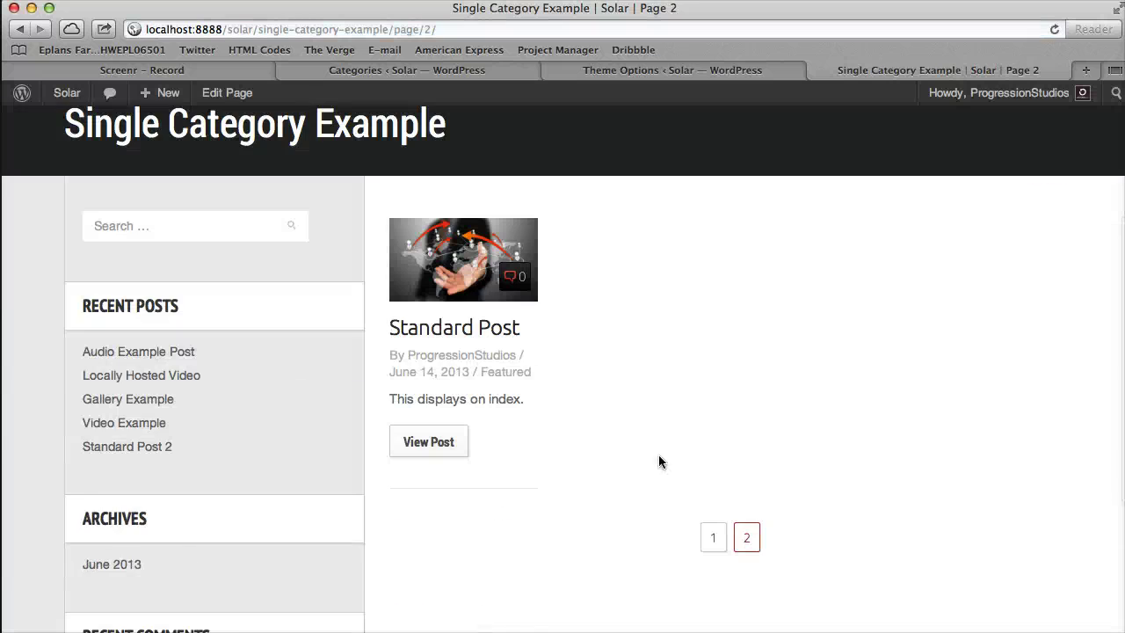
left_click(713, 536)
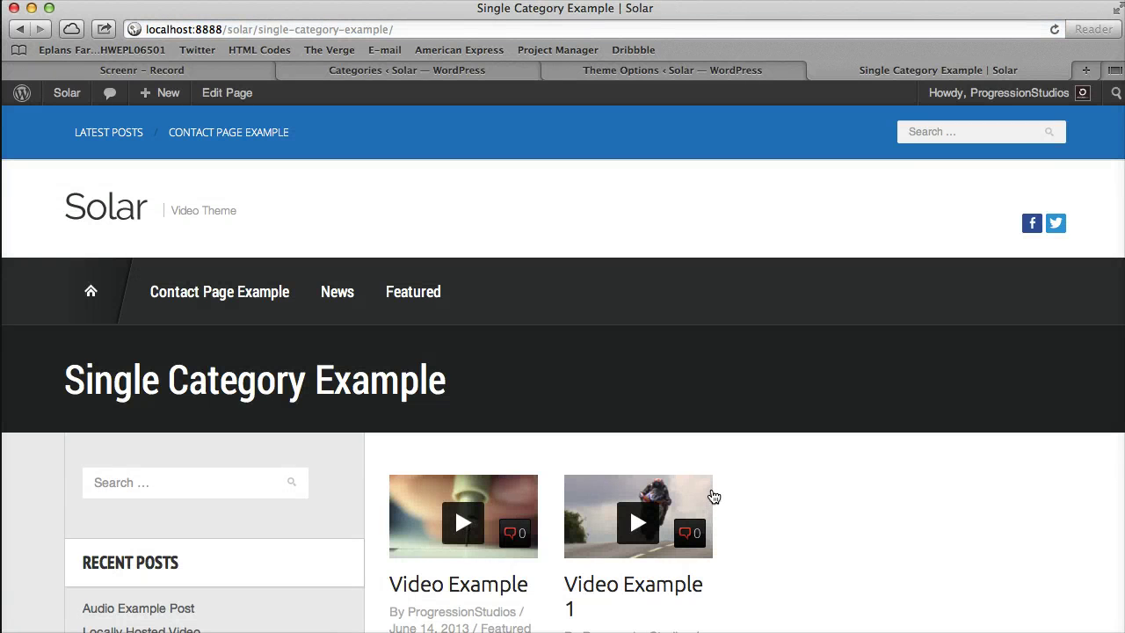